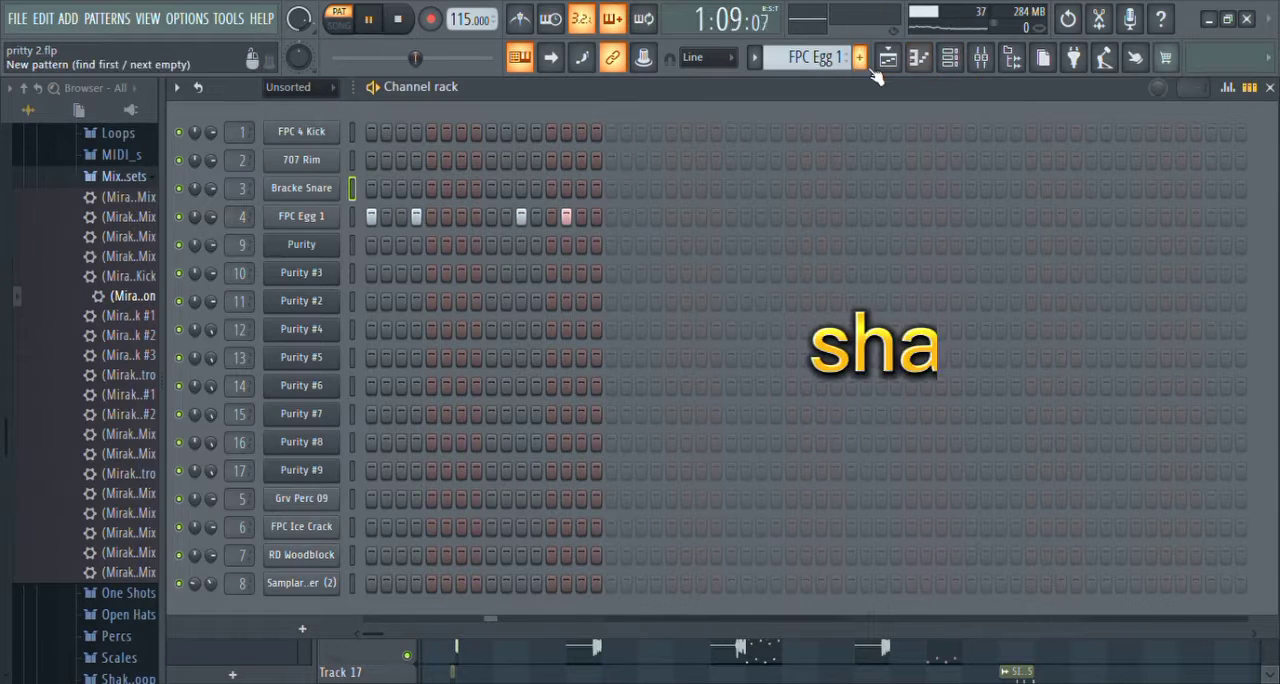
Step: Review the step patterns of the FPC Egg 1, Grv Perc 09, FPC Ice Crack, RD Woodblock and Exotic Shaker percussion channels
left_click(888, 66)
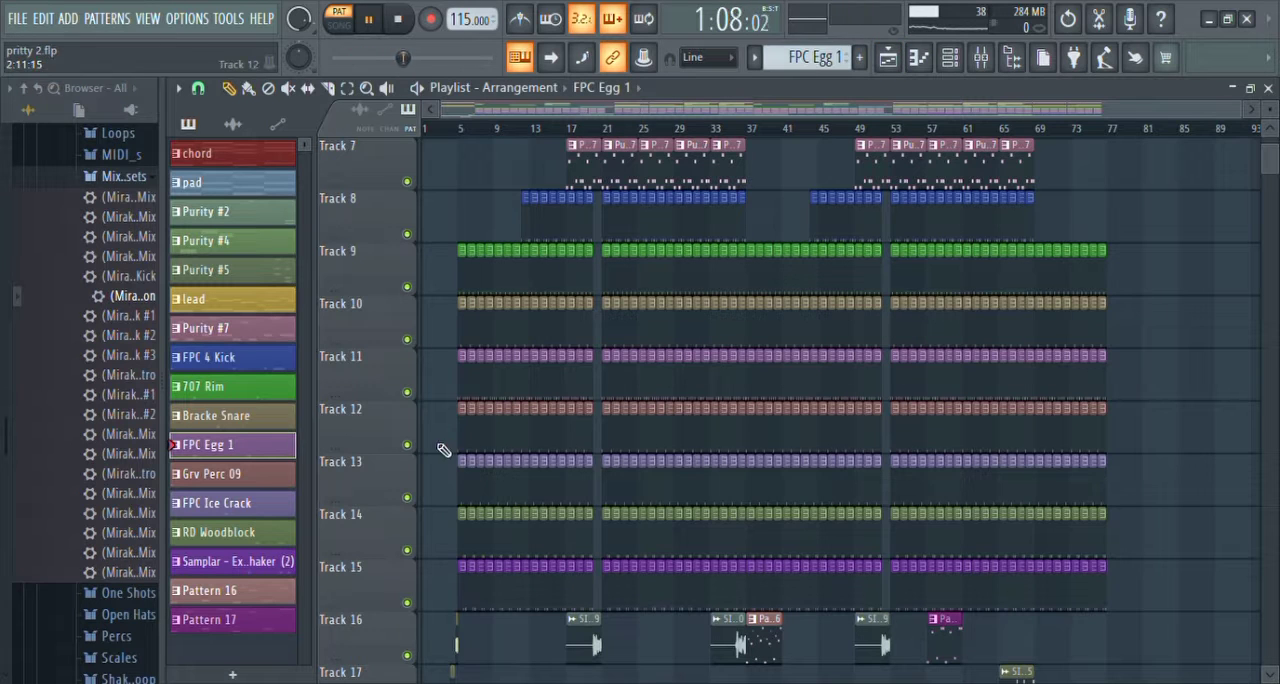
scroll(443, 450, "down", 2)
left_click(952, 60)
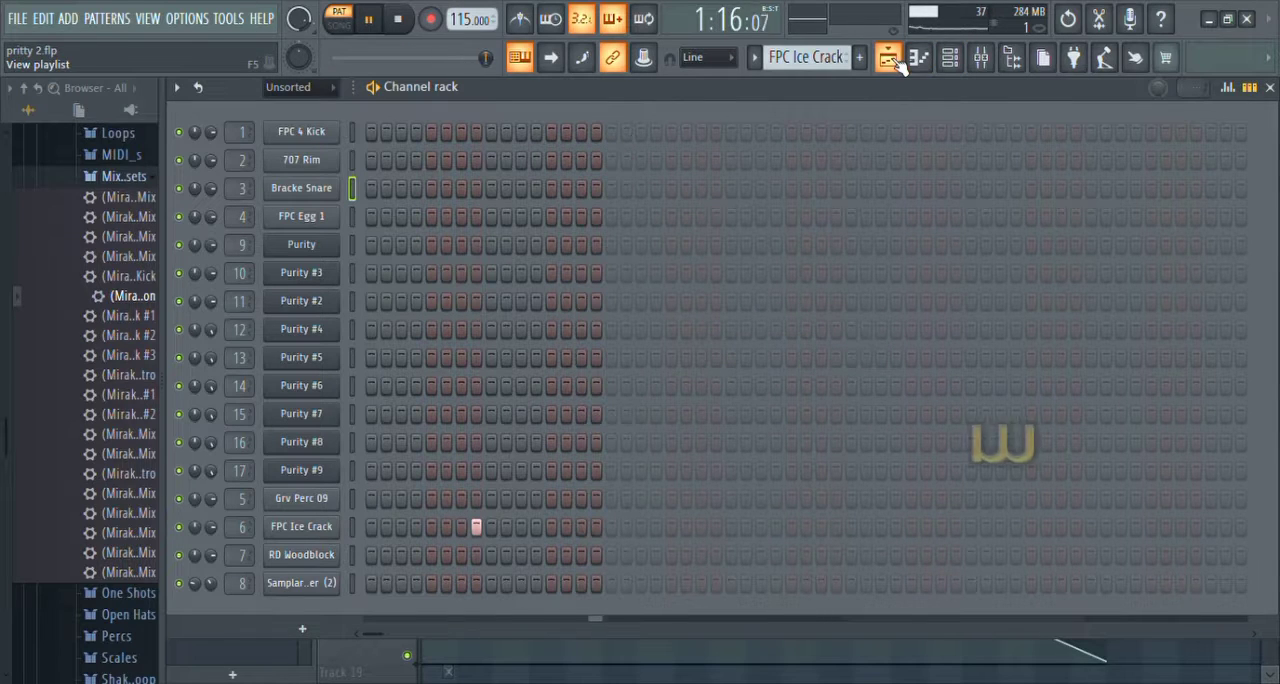
left_click(889, 58)
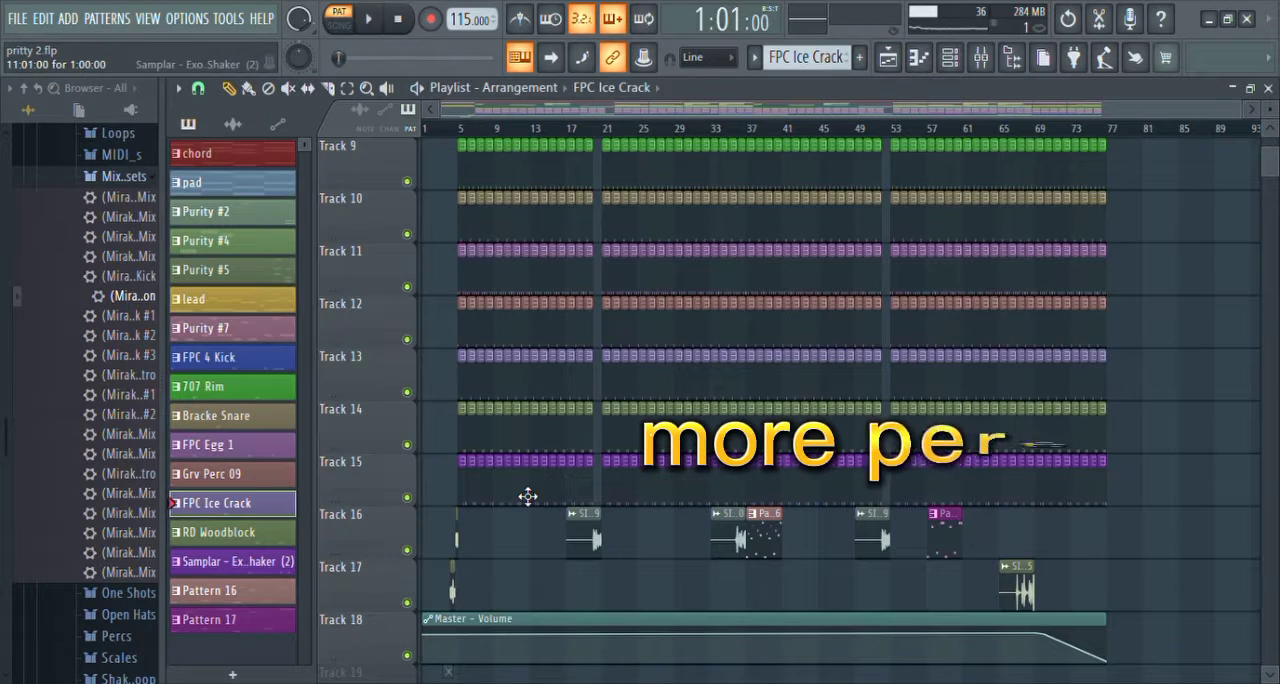
left_click(950, 58)
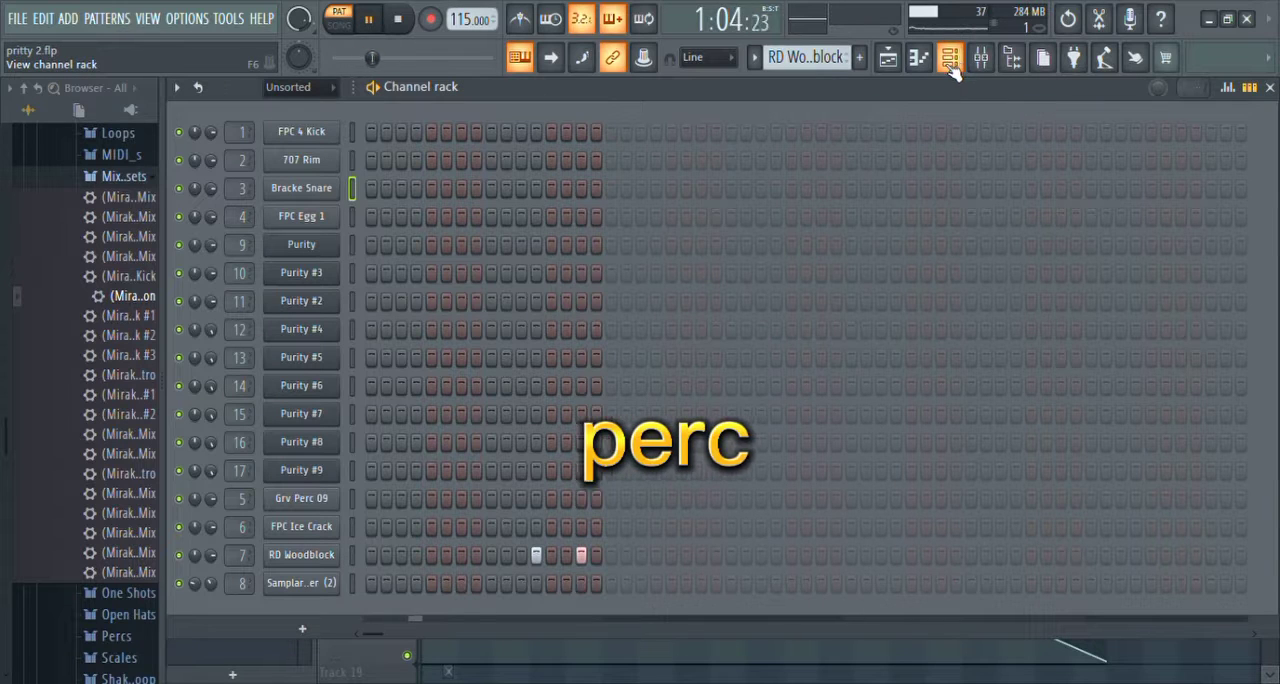
left_click(889, 58)
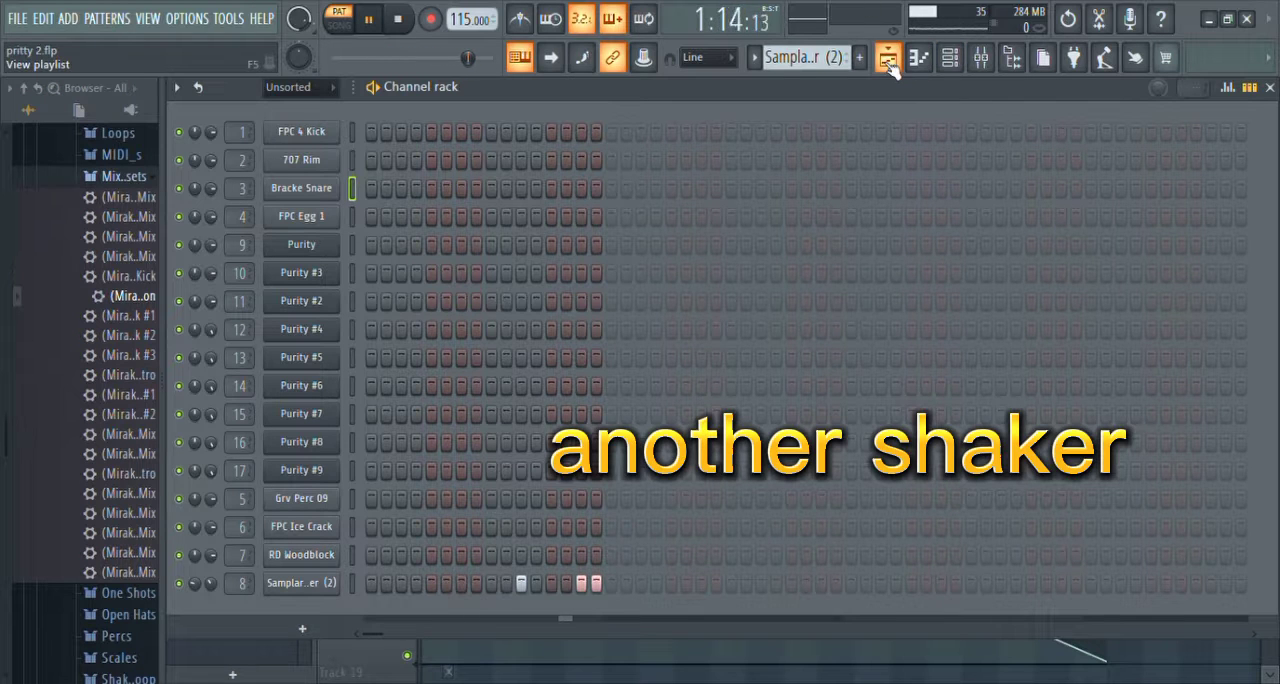
left_click(889, 60)
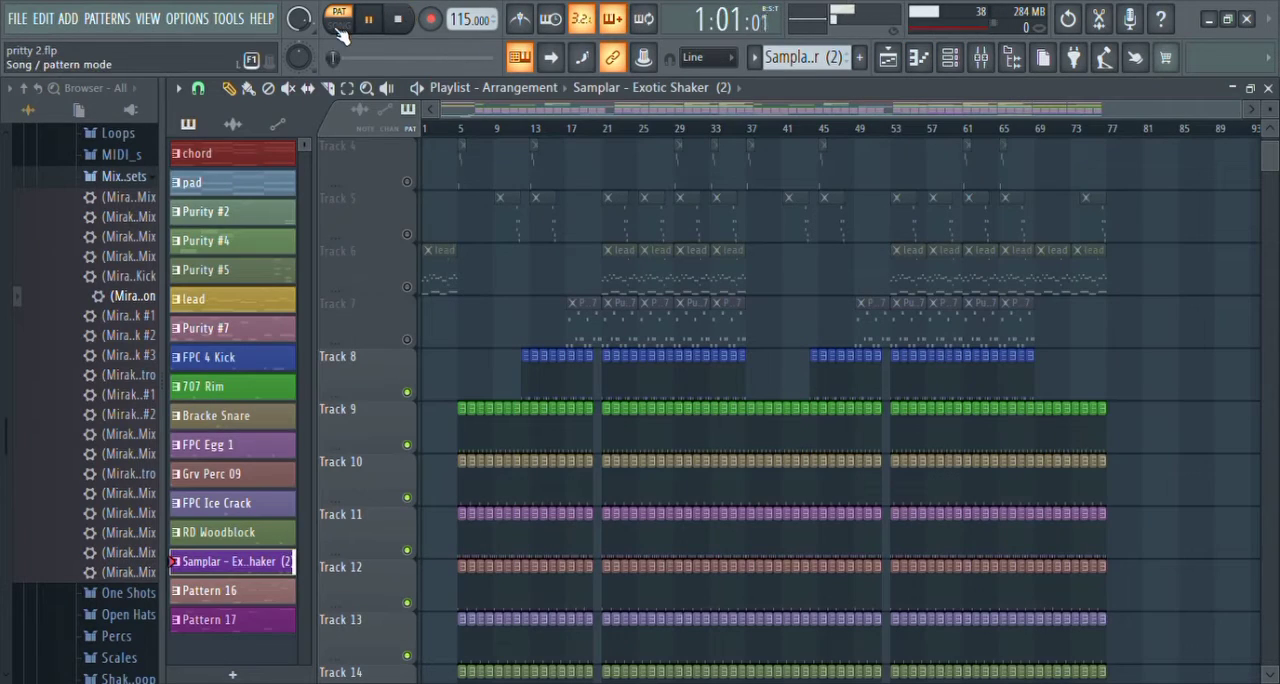
Step: Play the full drum arrangement in the playlist from bar 5 and look over the drum tracks
scroll(455, 388, "down", 2)
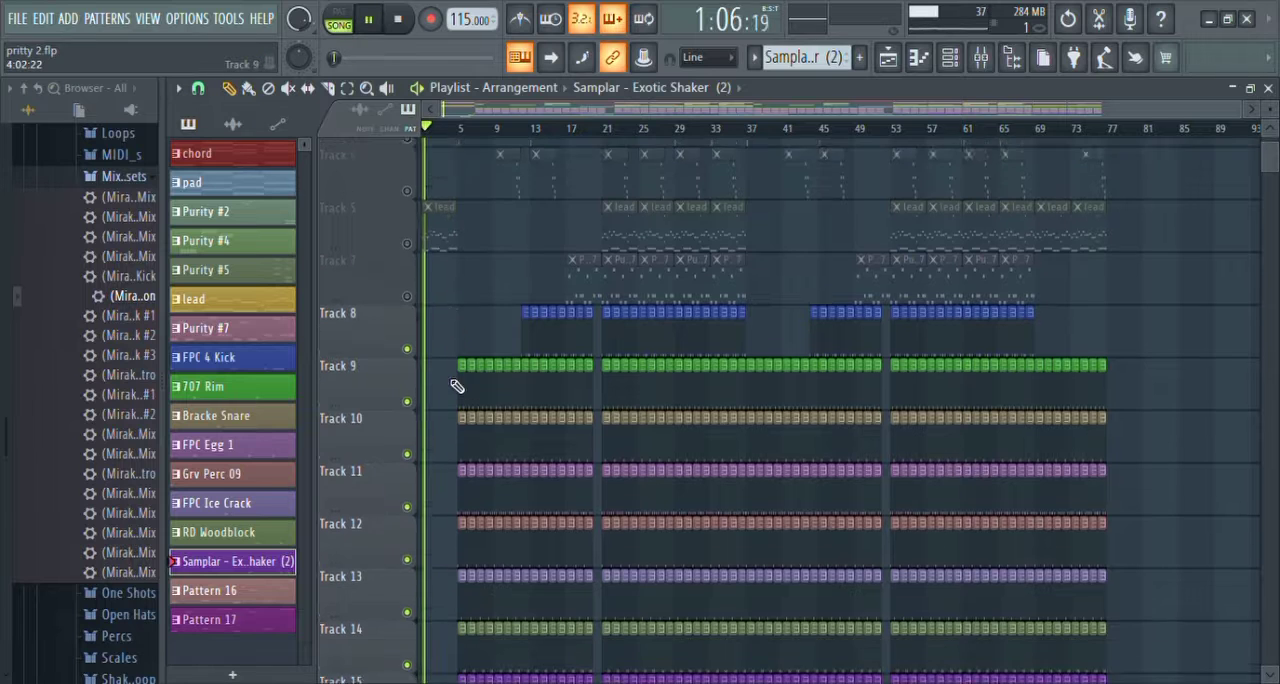
left_click(460, 131)
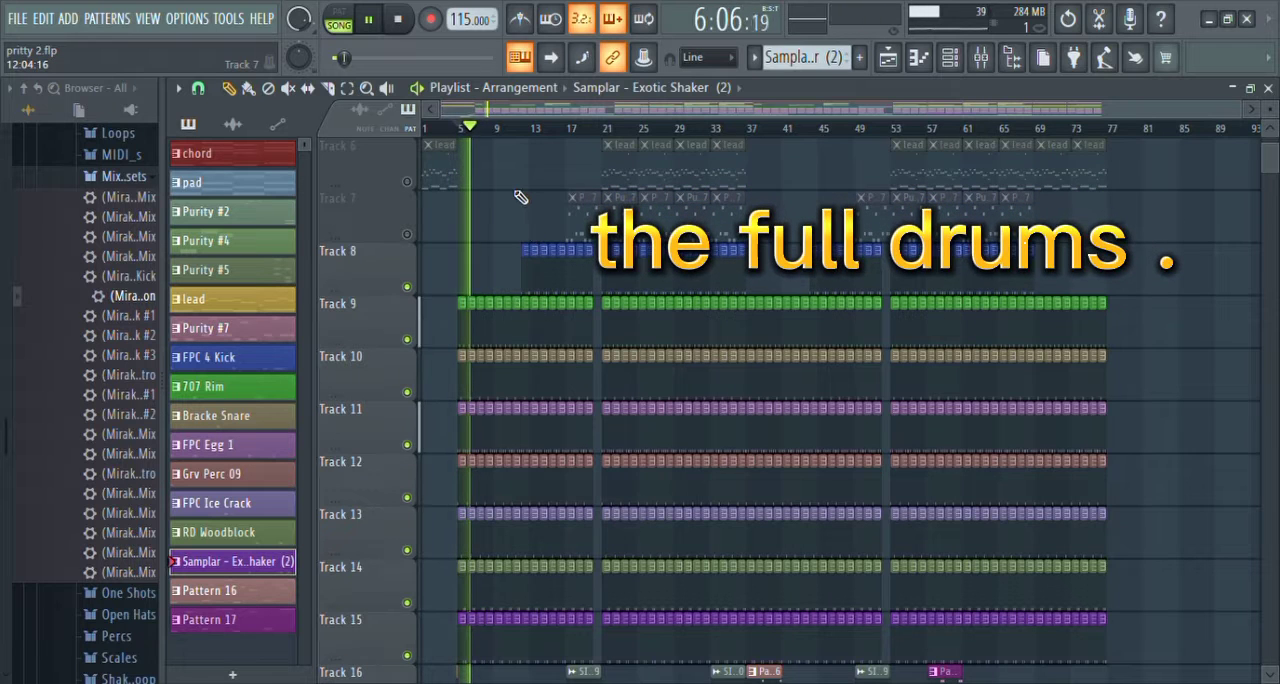
scroll(520, 196, "down", 2)
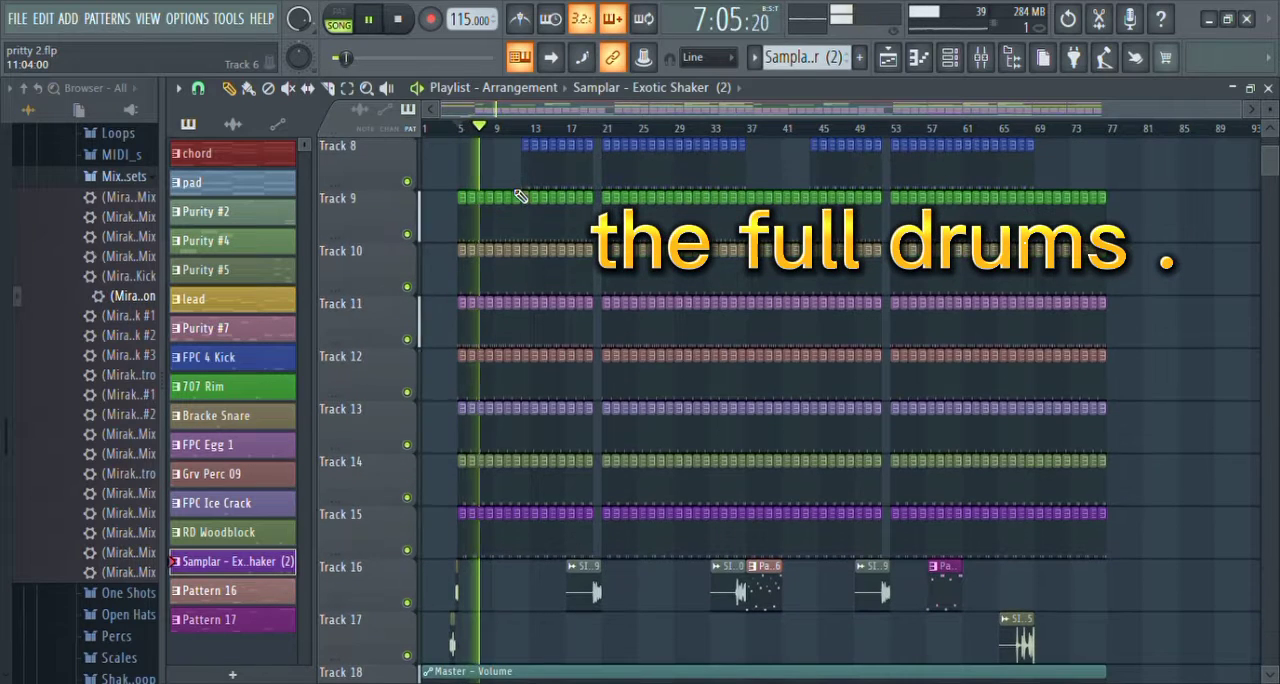
scroll(520, 196, "up", 1)
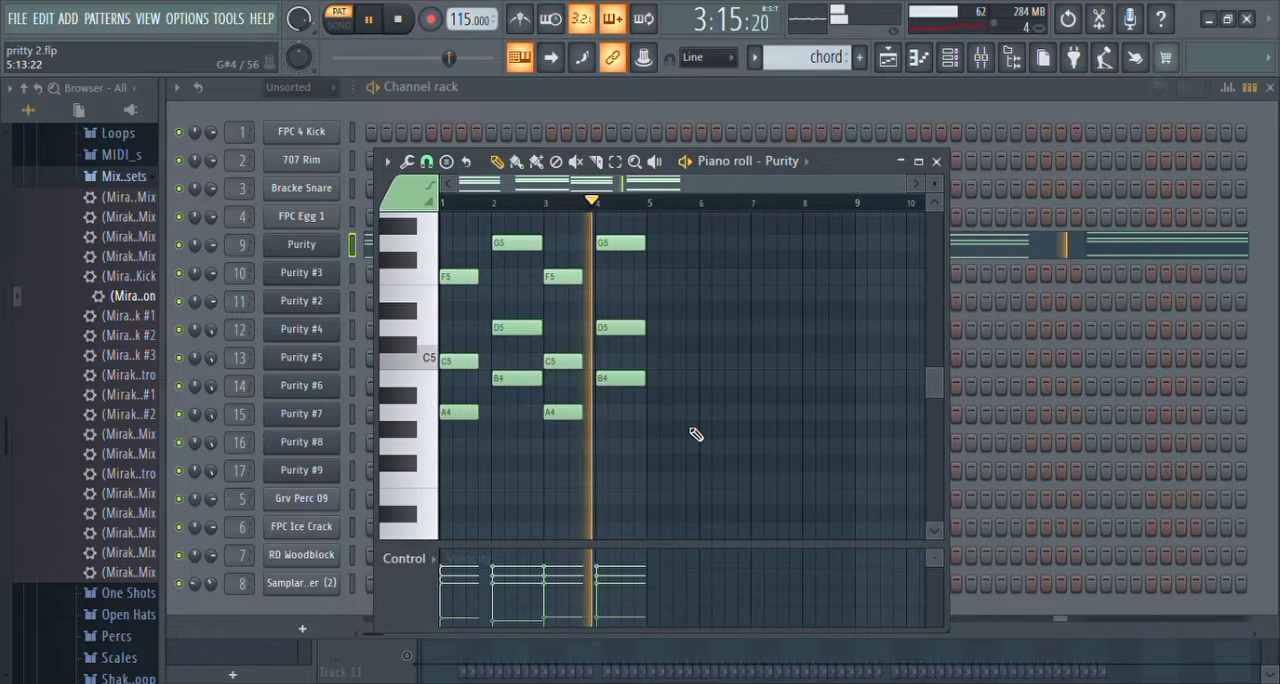
Step: Examine the chord pattern's notes on the Purity channel in the piano roll during playback
scroll(696, 434, "up", 1)
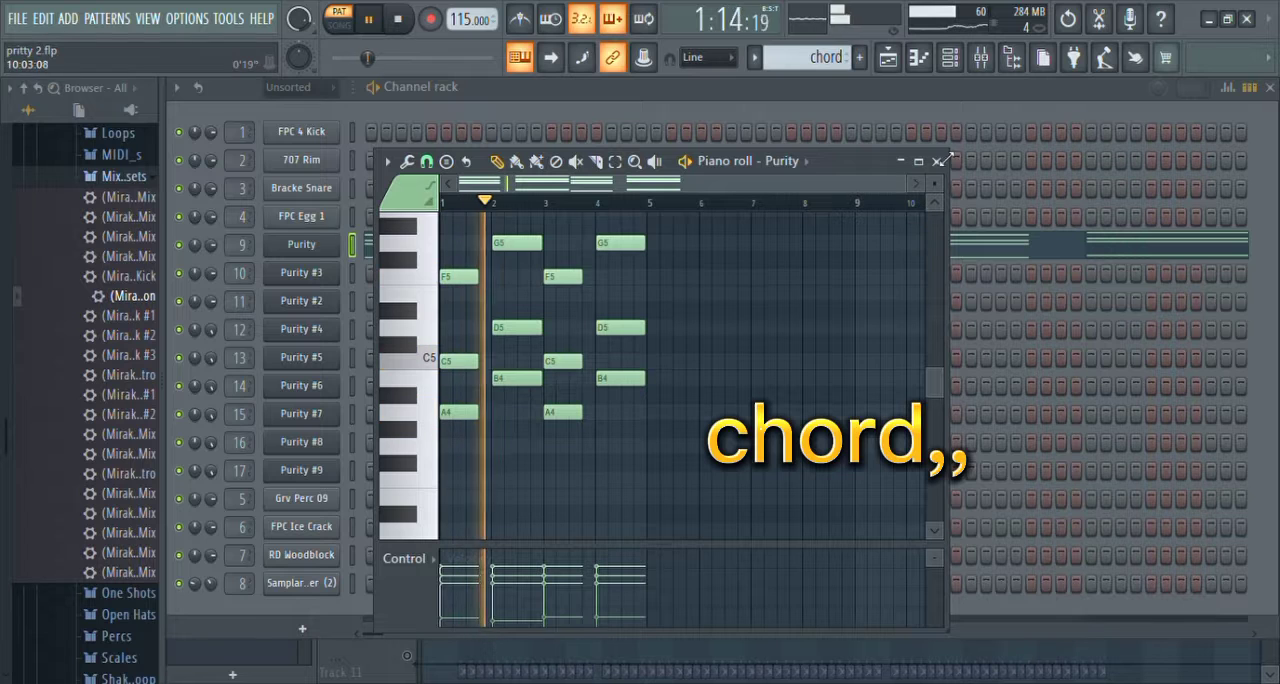
scroll(938, 196, "down", 3)
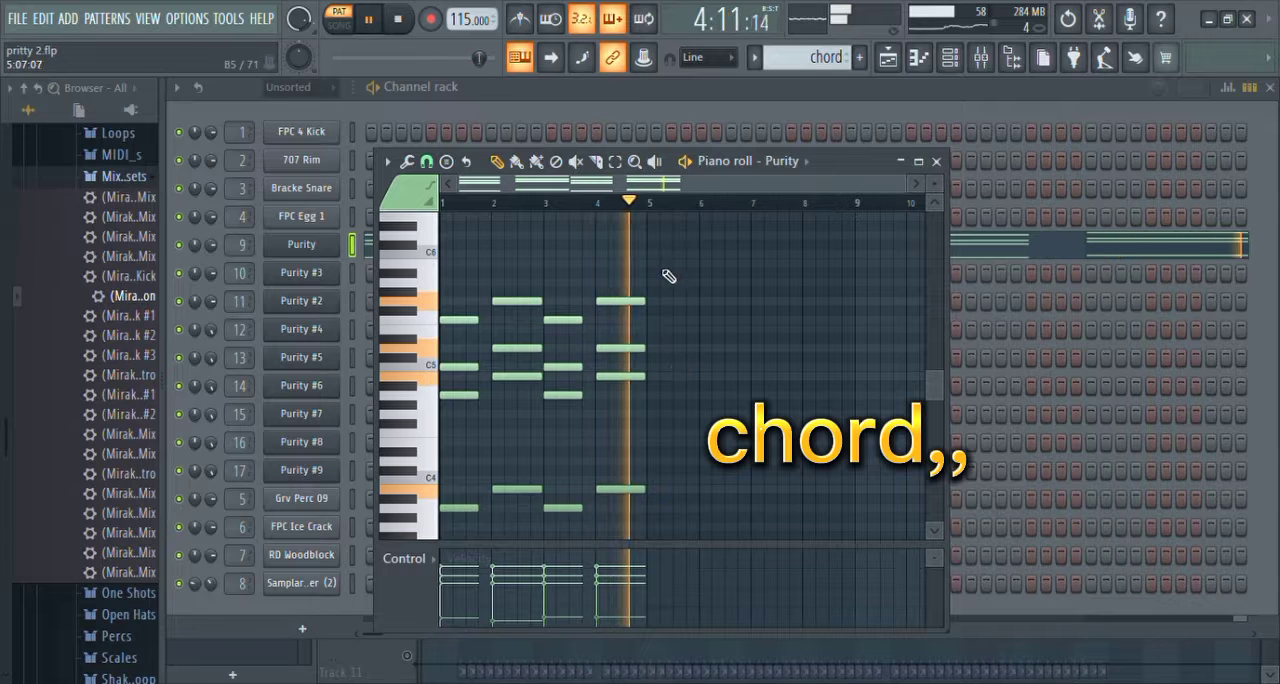
key("space")
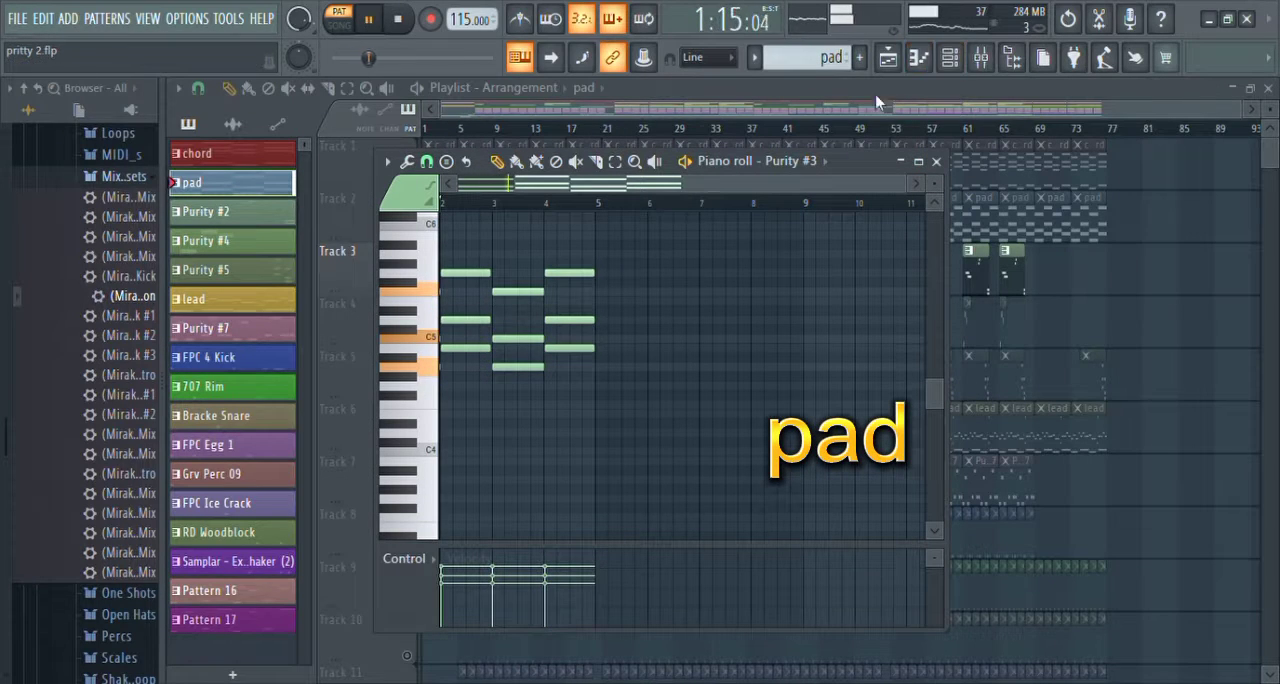
Step: Reposition the piano roll higher on the screen and examine the Purity #2 pattern's notes during playback
left_click_drag(857, 170, 868, 113)
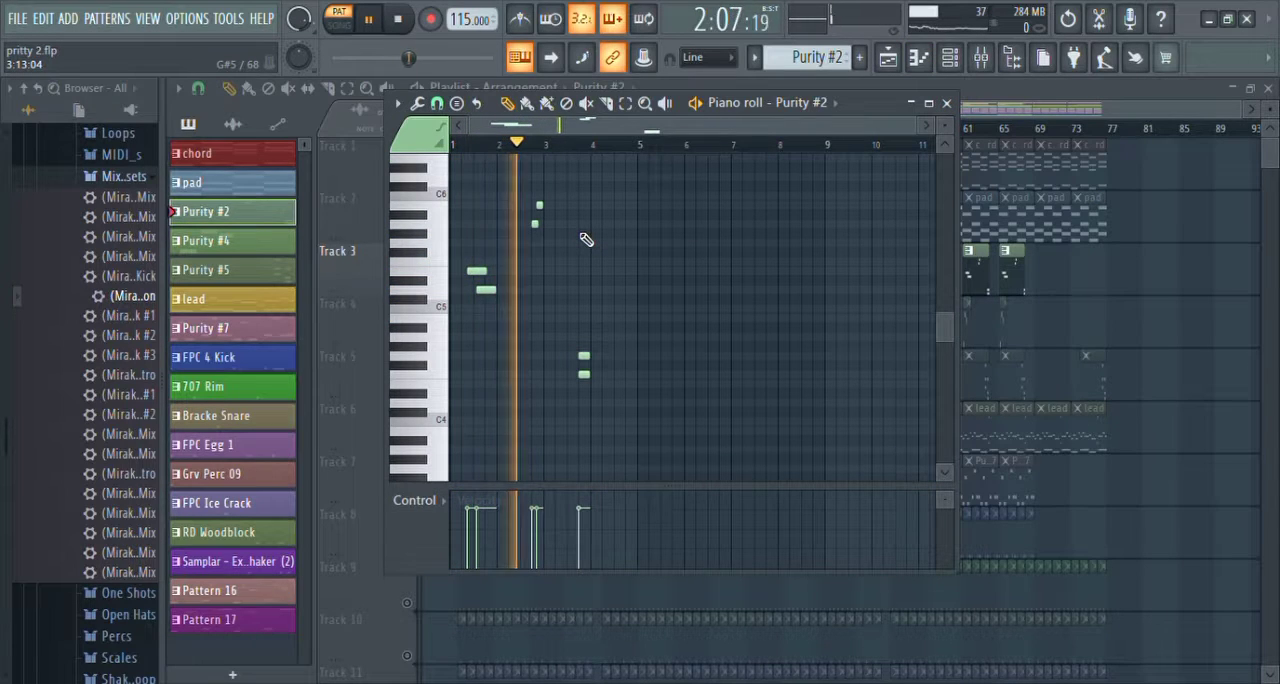
scroll(586, 240, "up", 3)
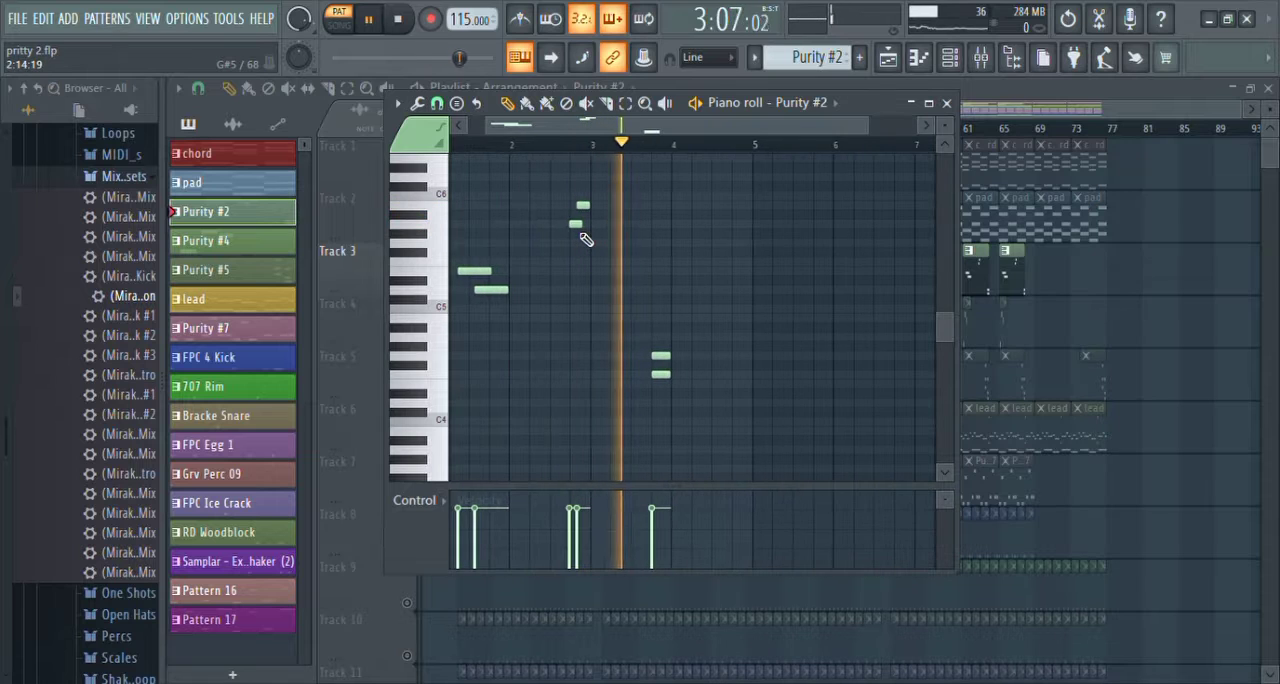
scroll(586, 240, "down", 2)
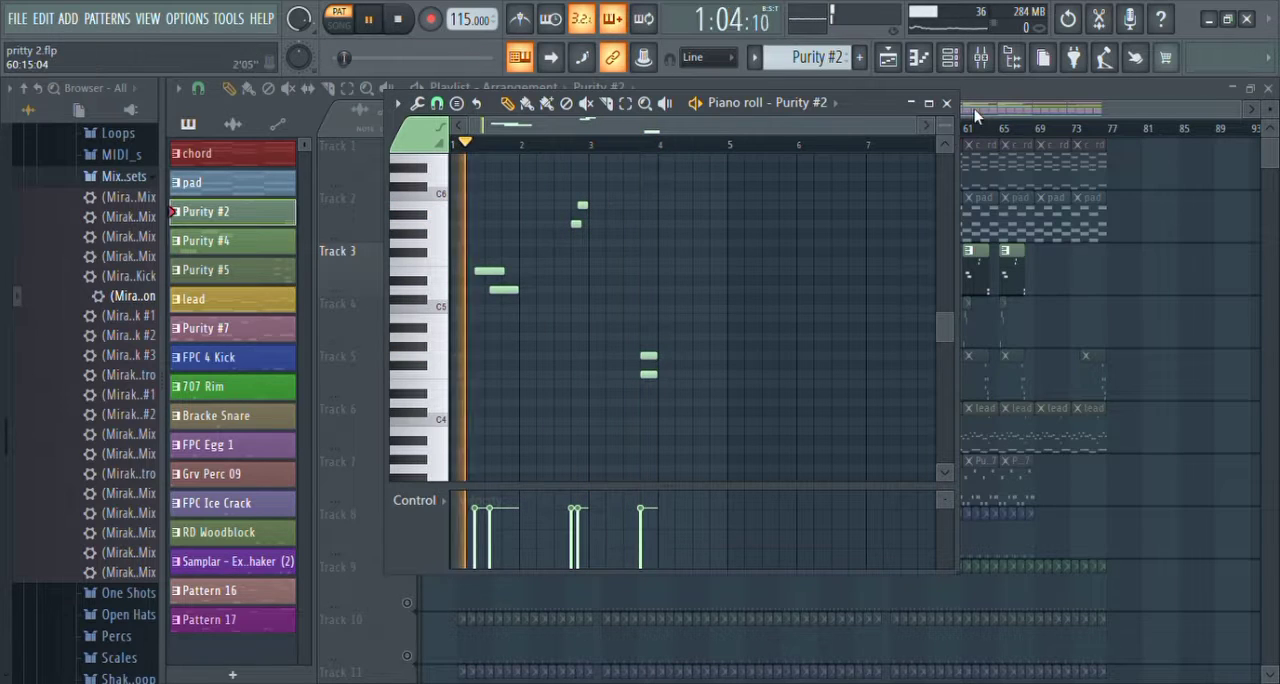
key("space")
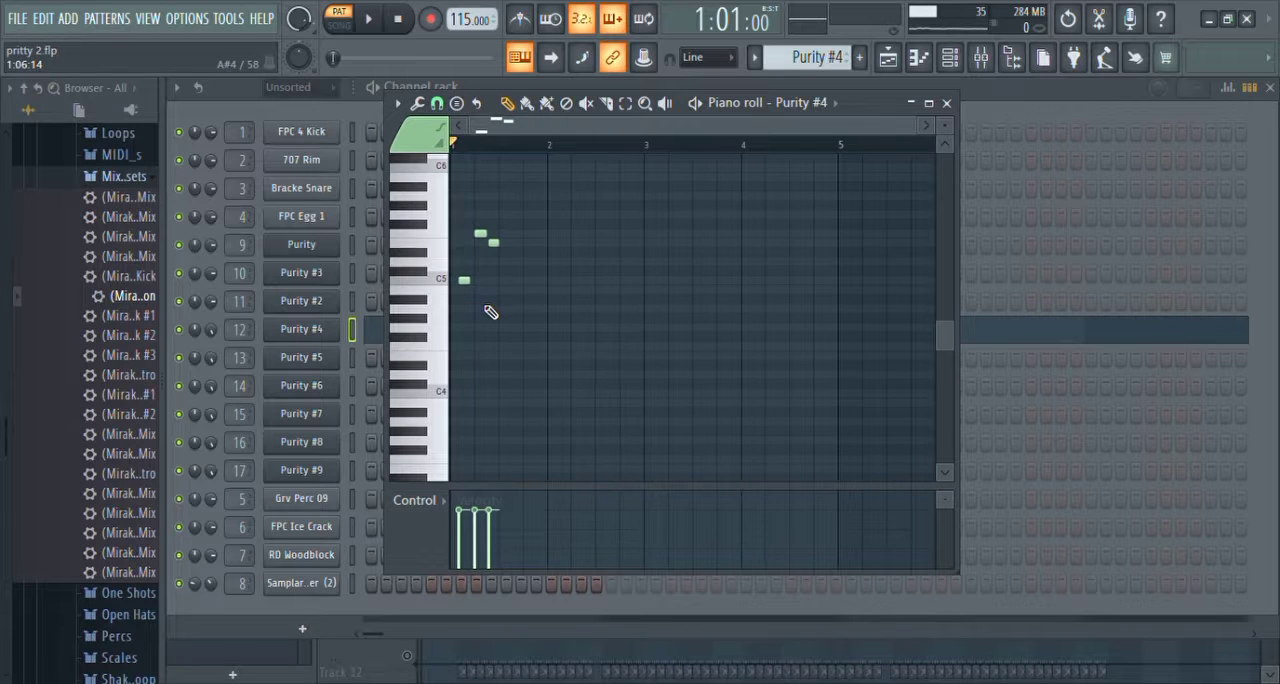
Step: Play the Purity #4 pattern in its piano roll, then close the piano roll
key("space")
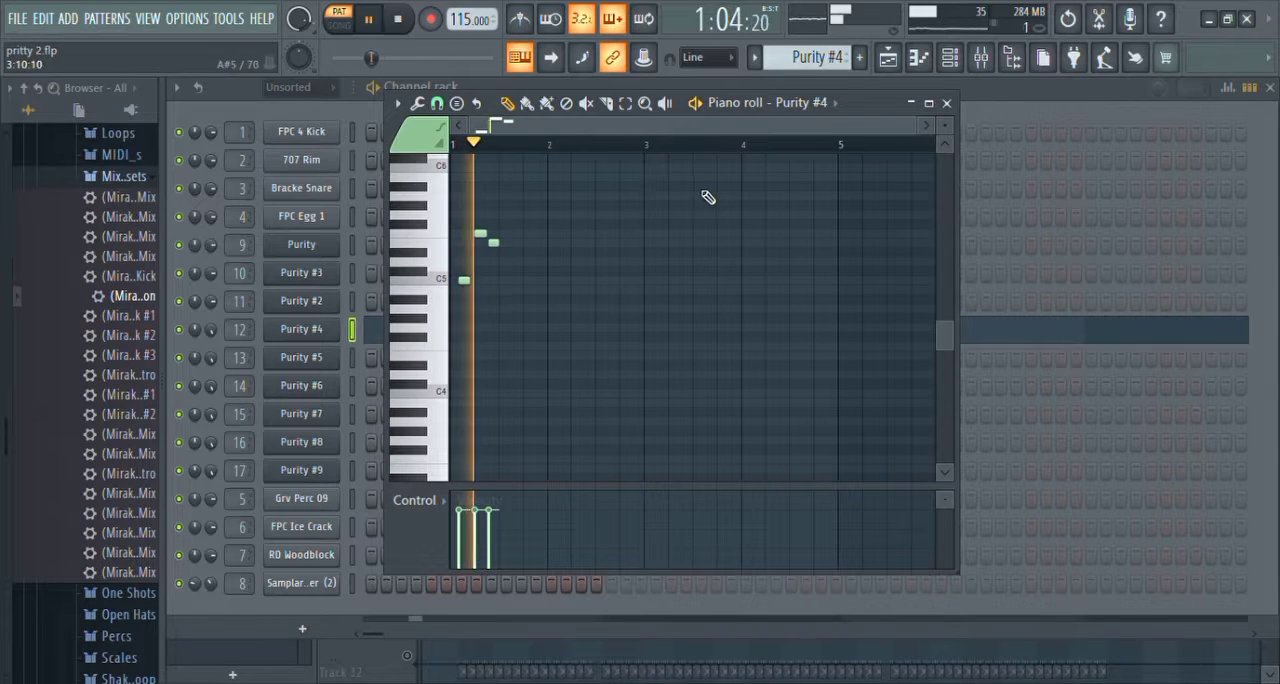
left_click(947, 103)
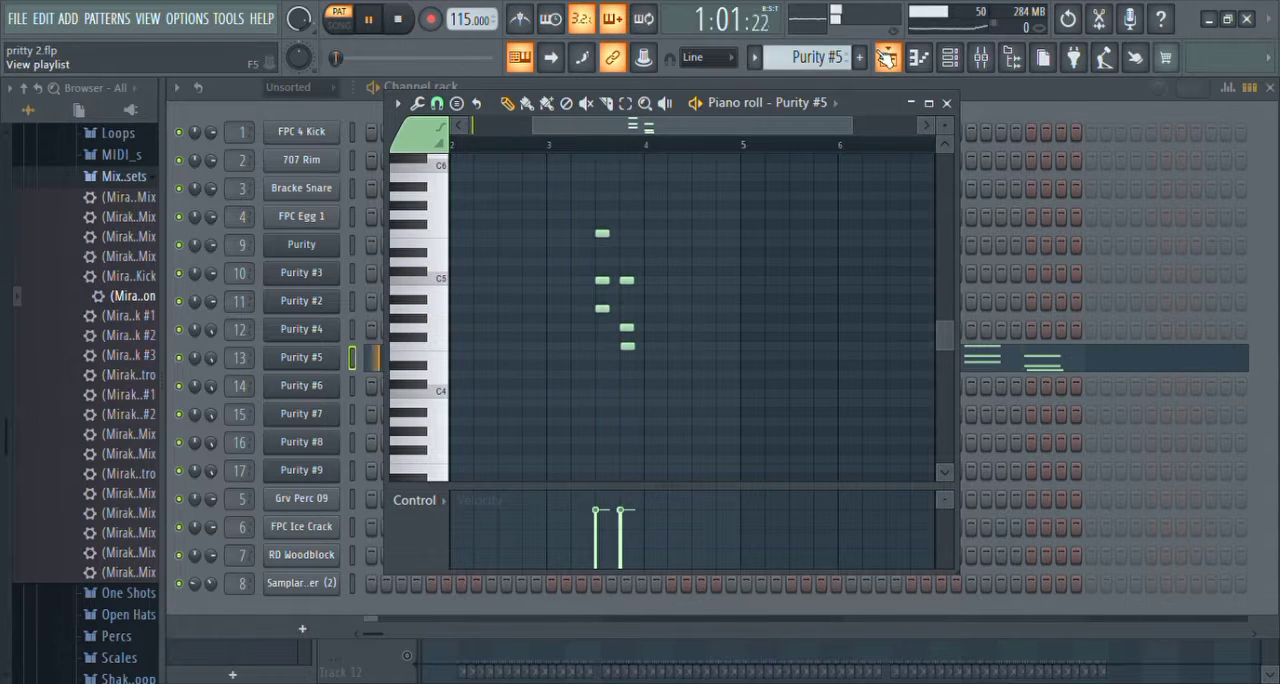
Step: Switch to the lead pattern and play its Purity #6 notes in the piano roll, viewed from bar 1
left_click(887, 60)
key("F5")
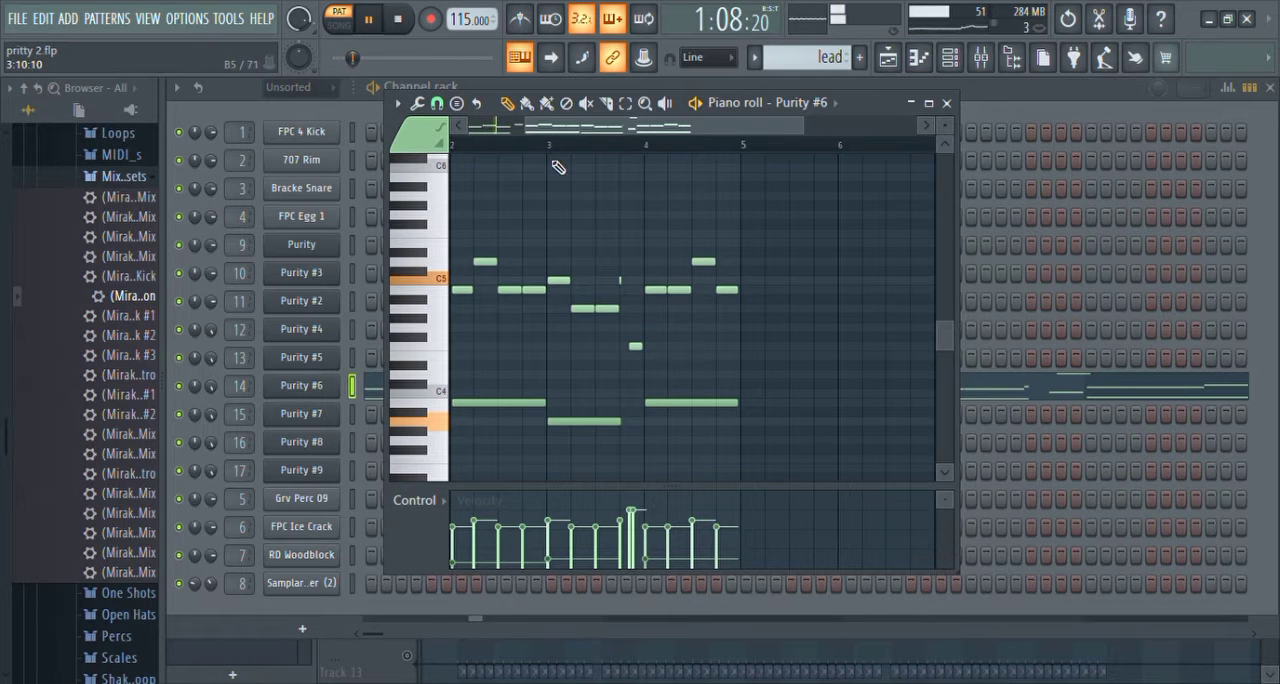
left_click_drag(527, 132, 469, 128)
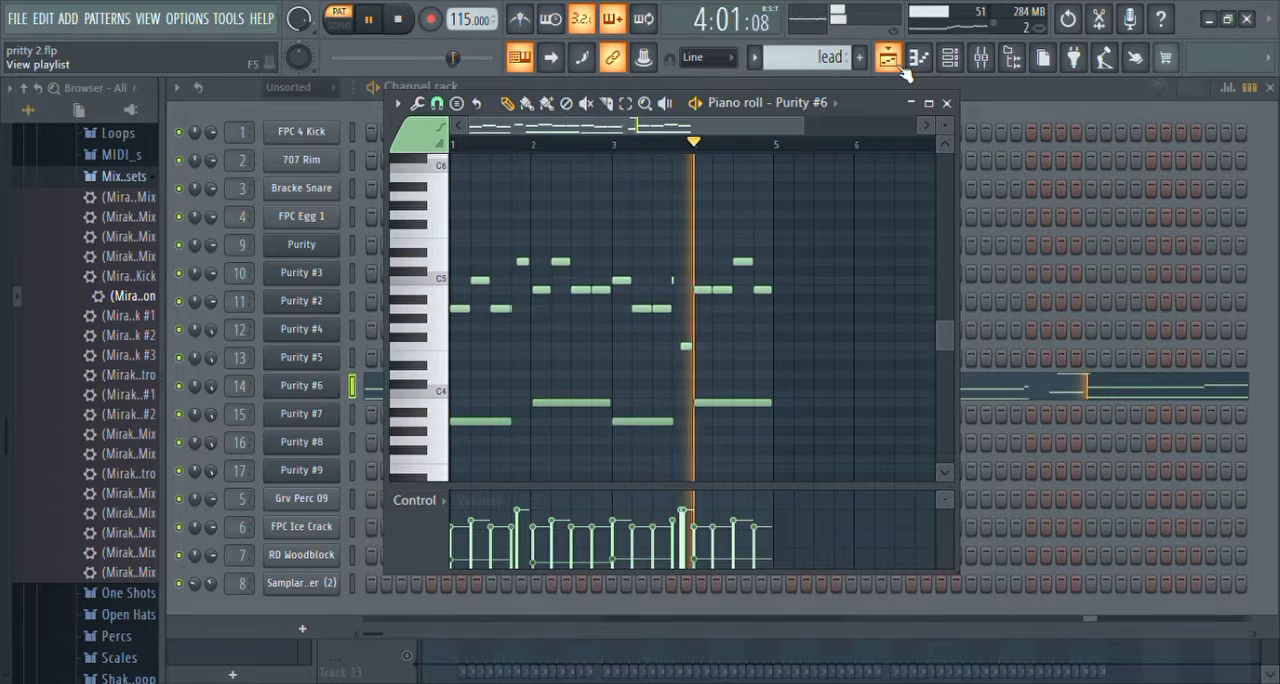
key("space")
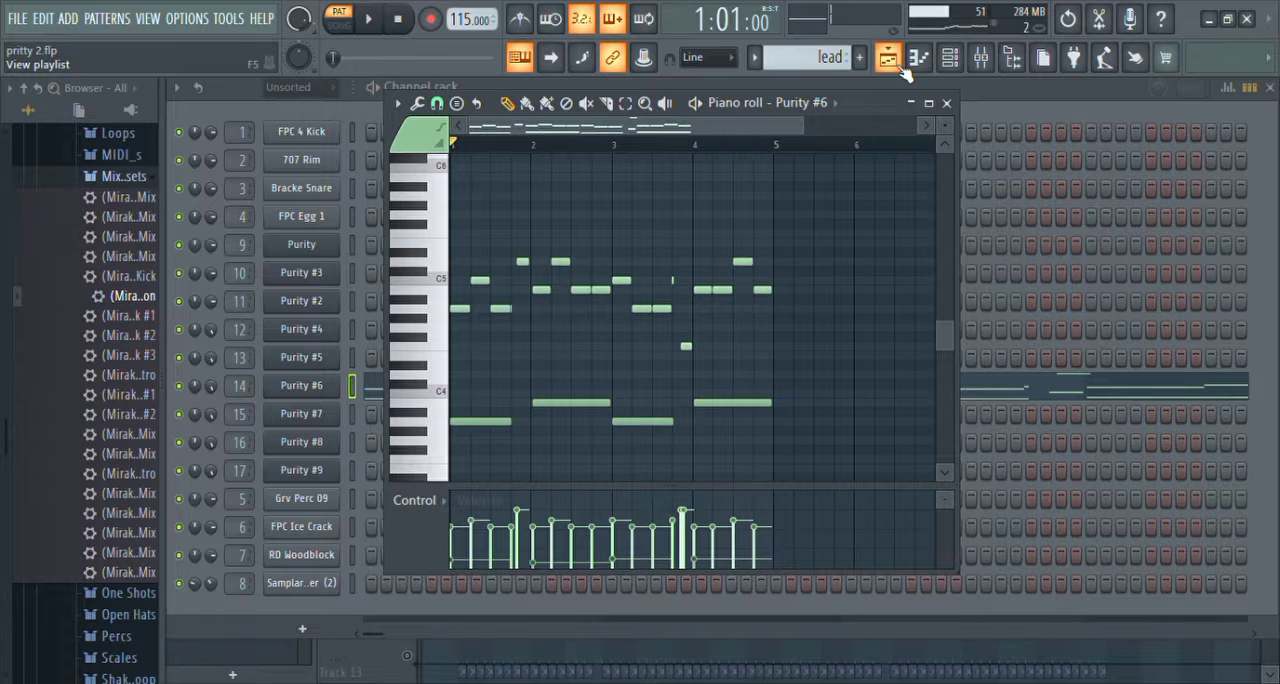
Step: Examine the Purity #7 pattern's notes in the piano roll and close it
left_click(959, 65)
key("KP_Add")
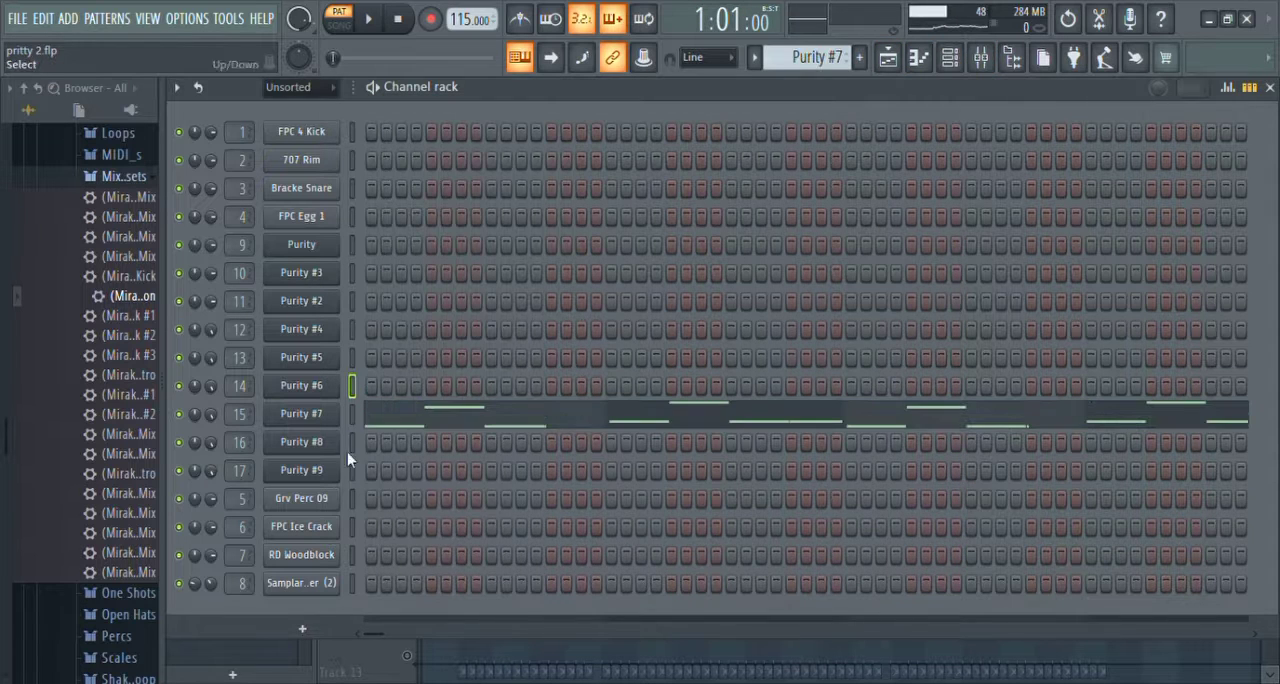
left_click(360, 425)
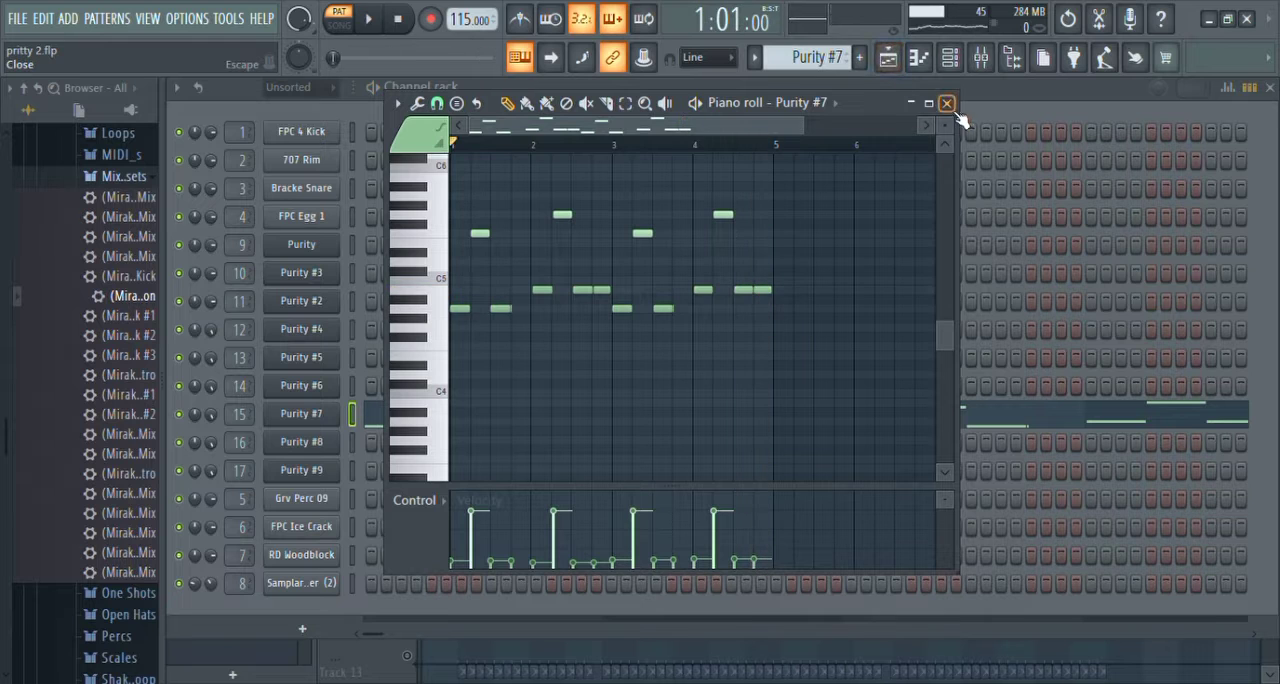
left_click(947, 105)
Step: Switch to Pattern 16, play its Purity #8 notes in the piano roll and close it
left_click(889, 60)
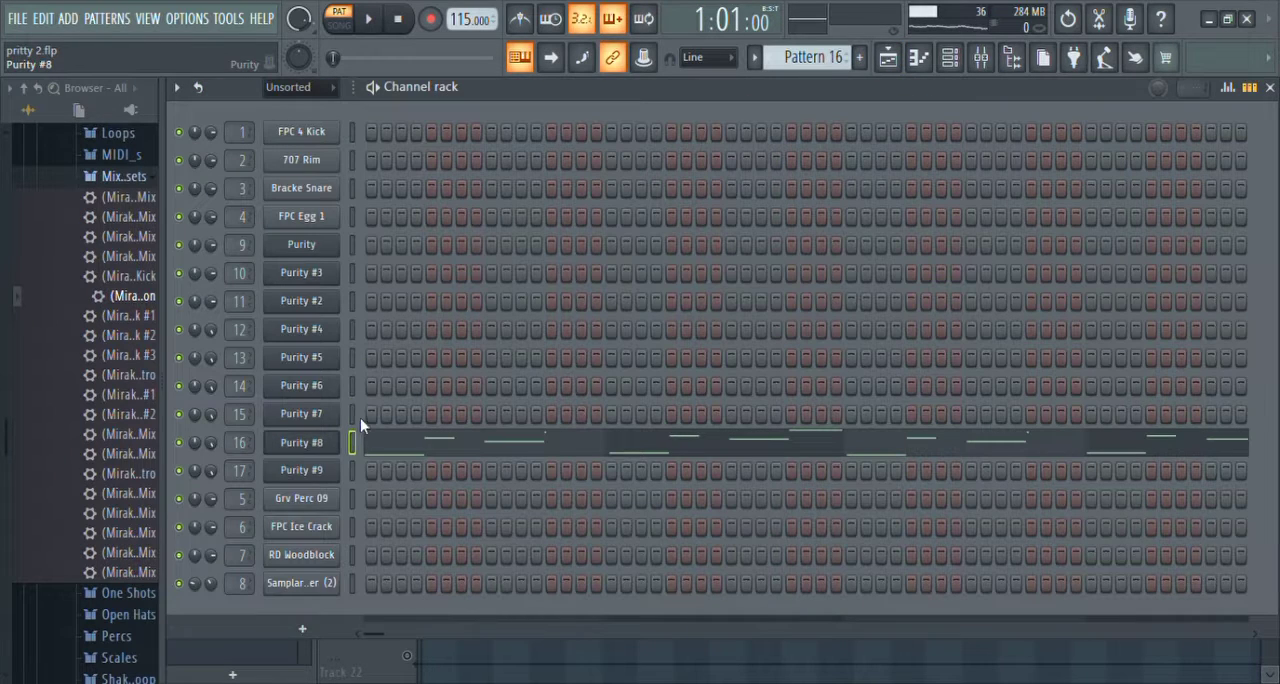
key("F7")
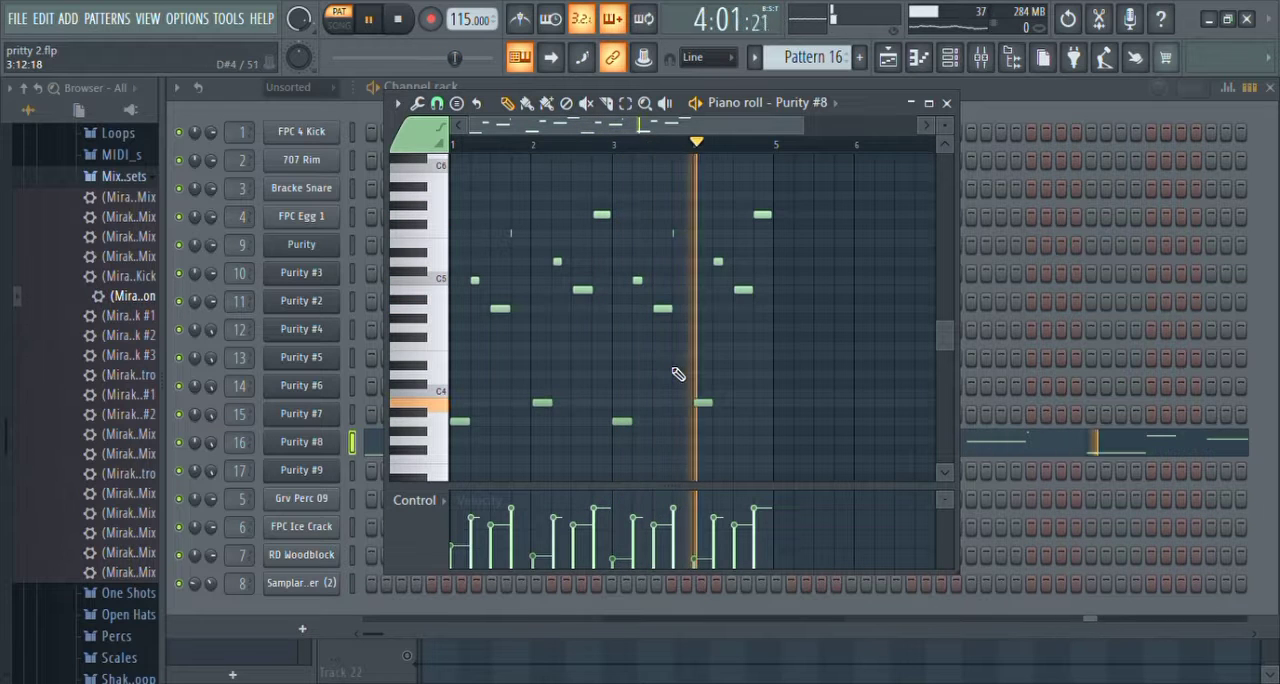
left_click(948, 103)
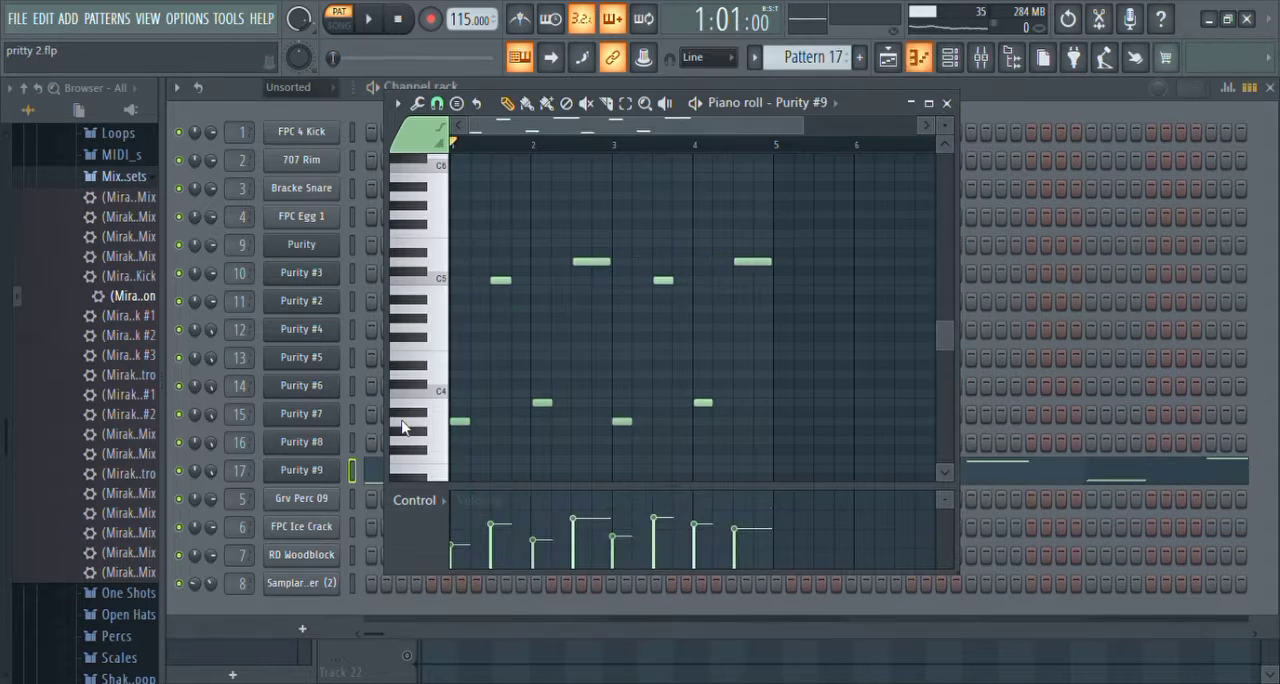
Step: Play Pattern 17 and inspect the Gross Beat effect on the Purity #9 mixer track
key("space")
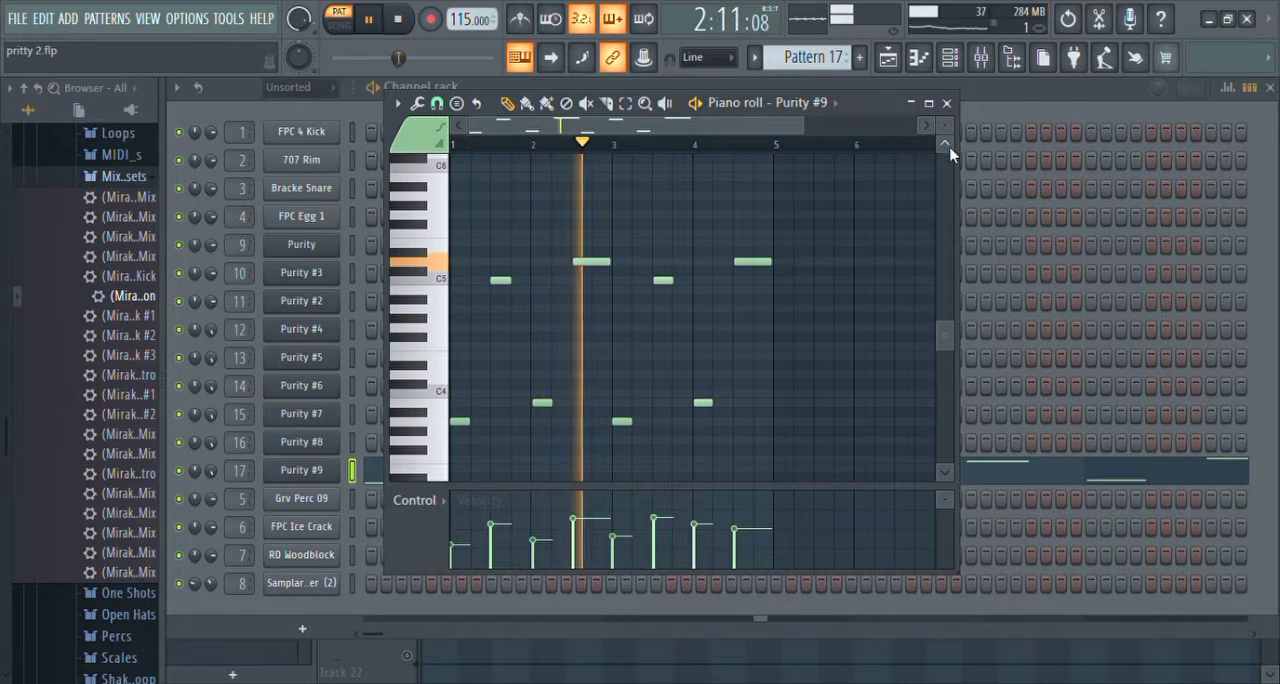
left_click(982, 62)
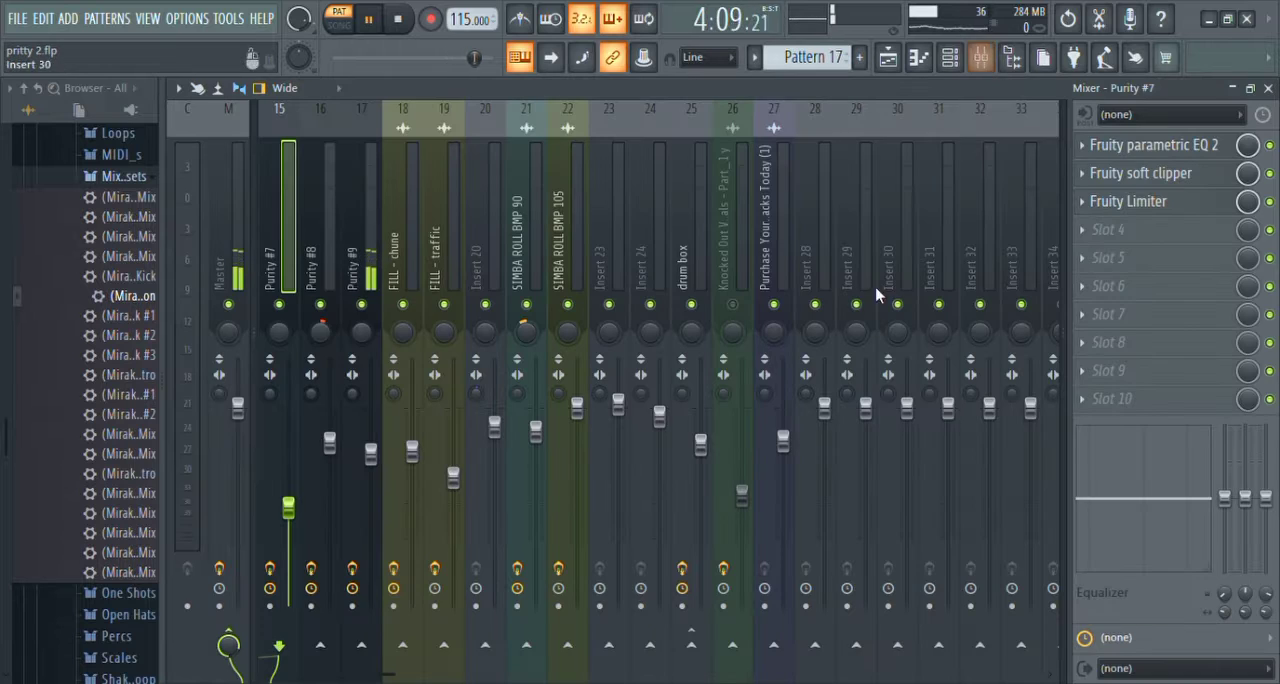
left_click(370, 278)
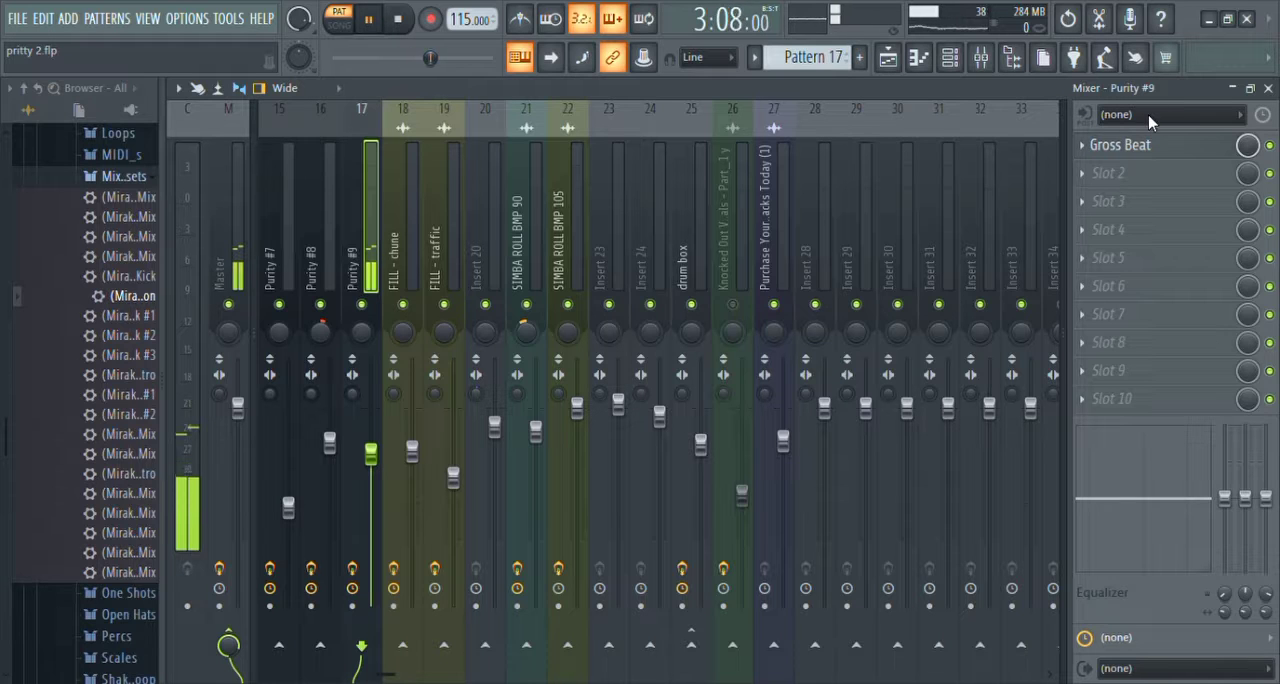
left_click(1150, 147)
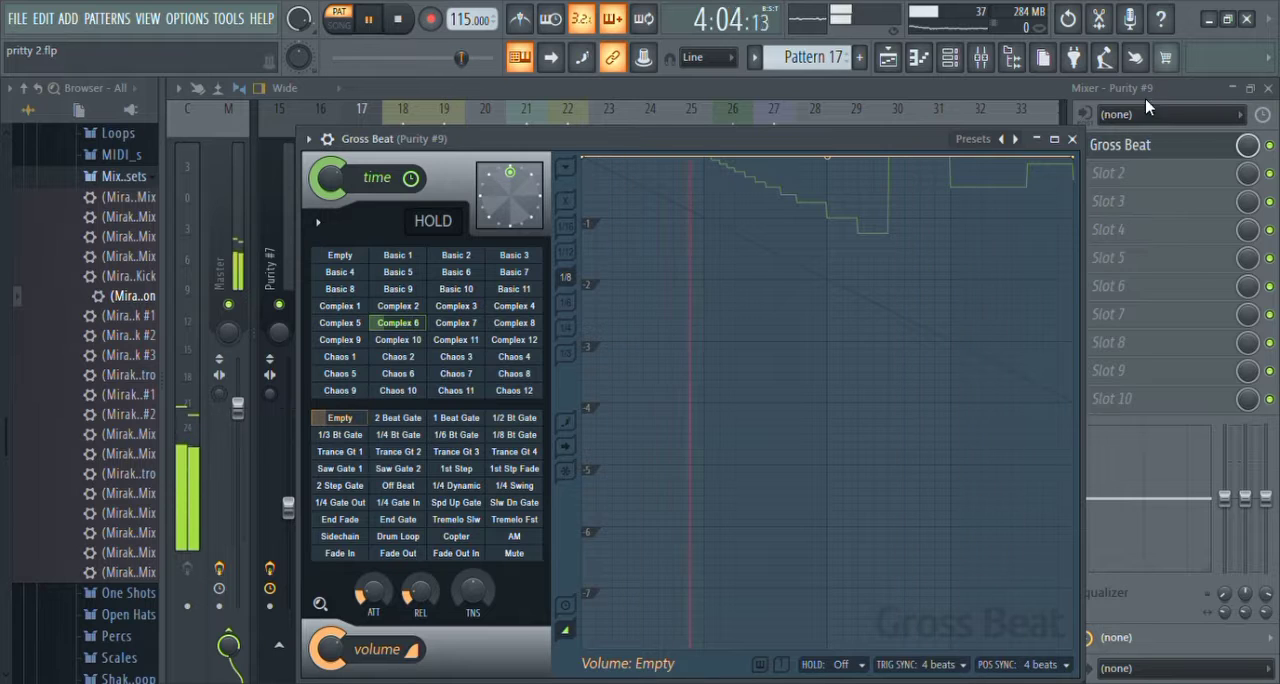
key("space")
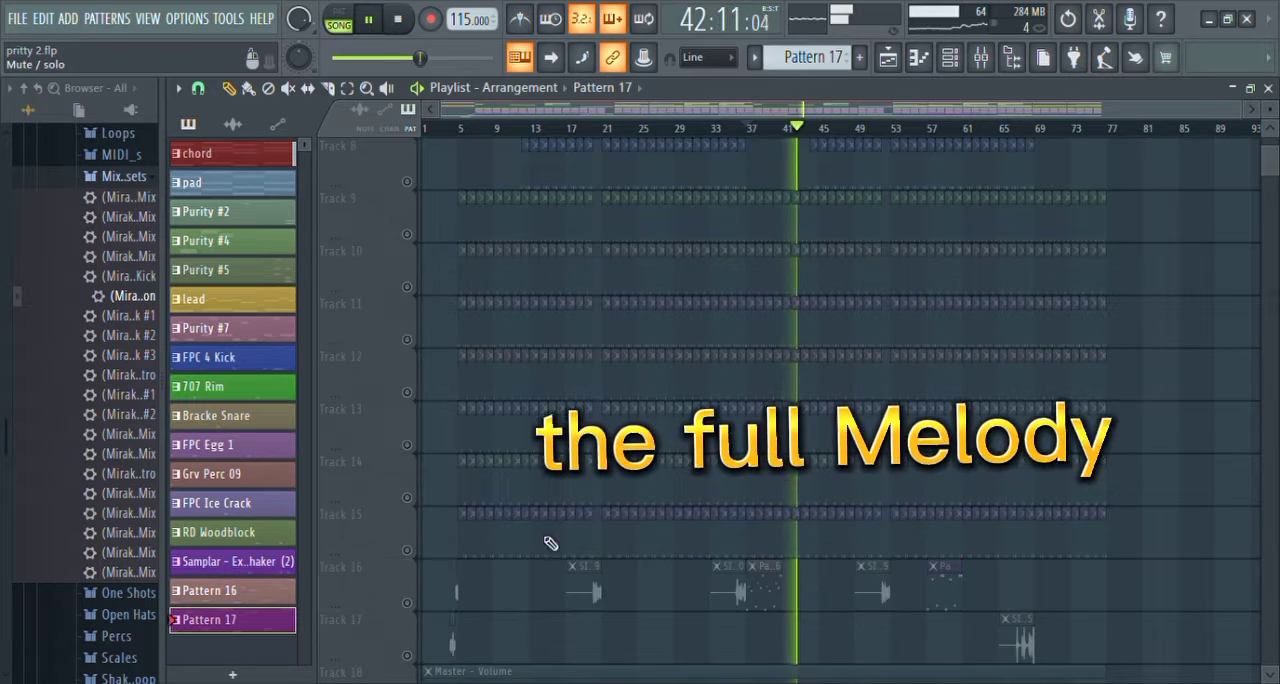
Step: Unmute Track 16 in the playlist and play the full melody from around bars 62 and 57
left_click(408, 604)
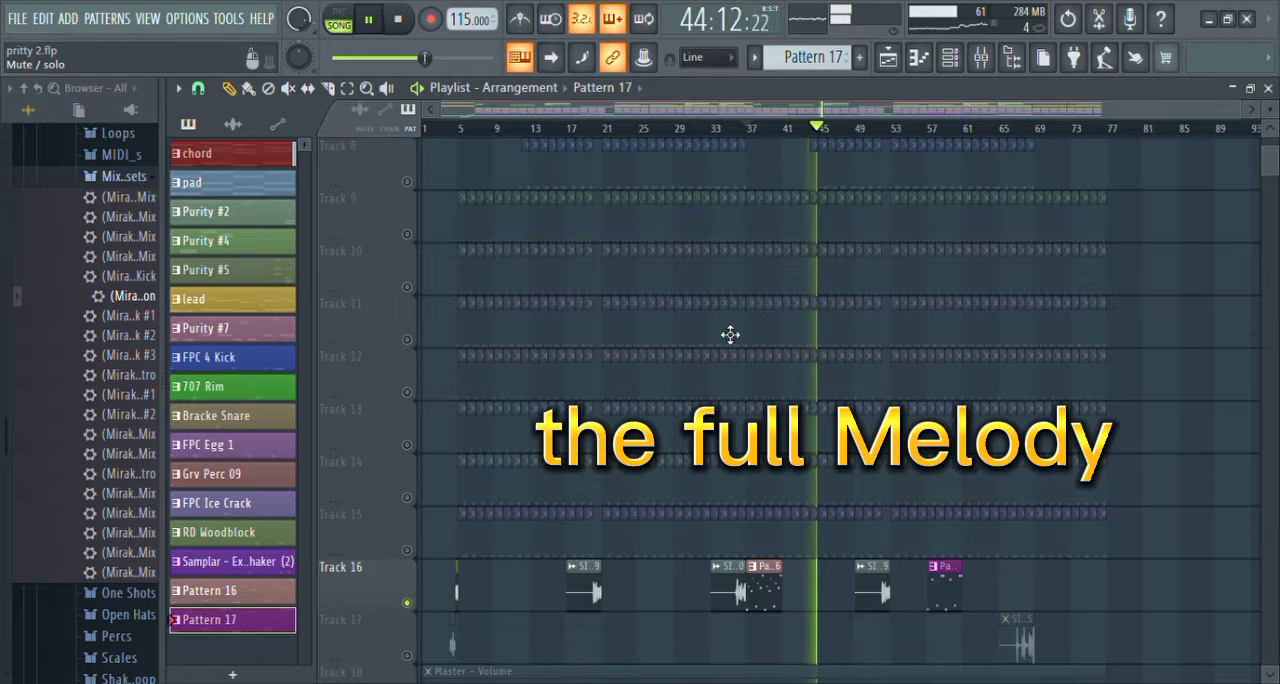
left_click(976, 132)
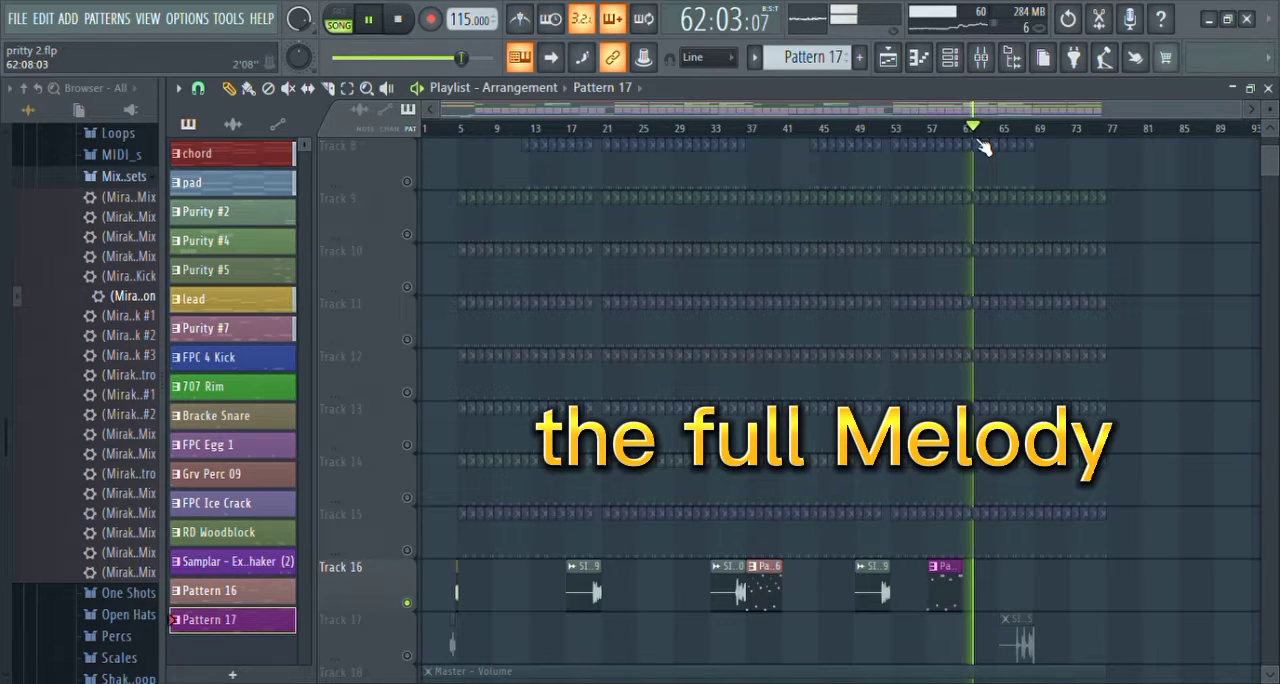
left_click(926, 132)
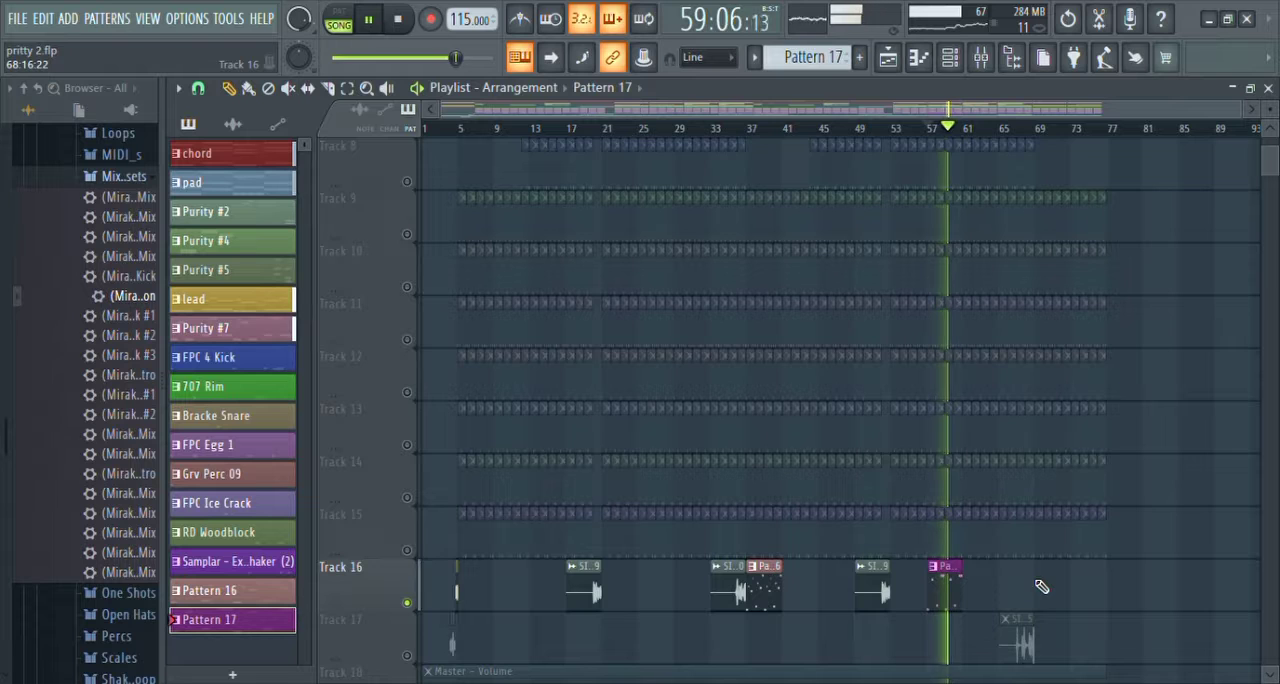
Step: Look over the playlist down to the Master - Volume automation on Track 18 and stop the melody playback
scroll(1041, 585, "down", 1)
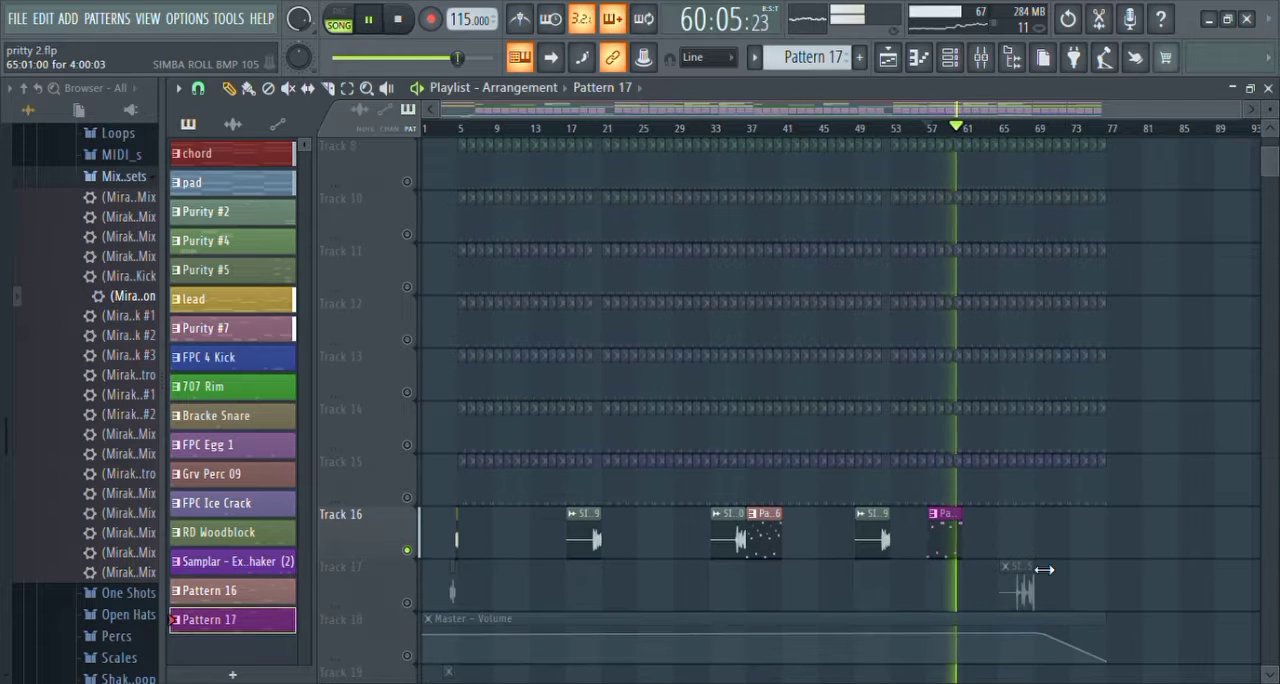
scroll(1043, 569, "down", 1)
key("space")
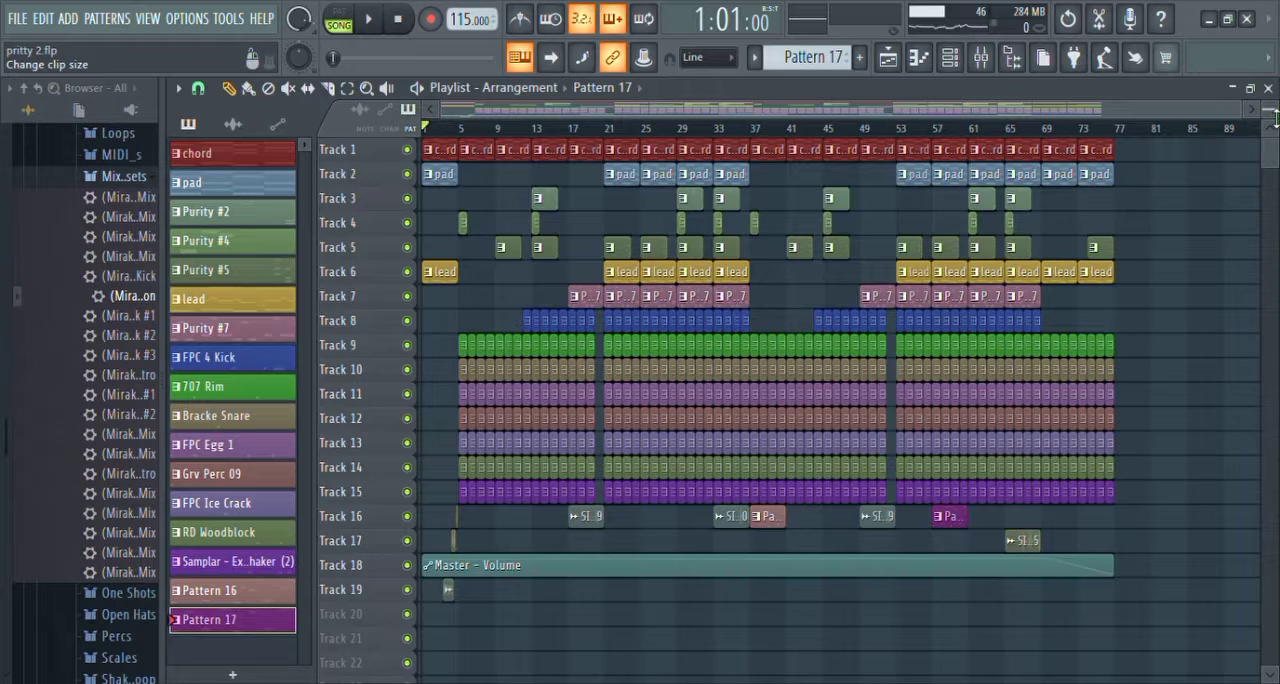
Step: Unmute all playlist tracks, enlarge the track height and play the full arrangement from bar 1
scroll(1273, 118, "up", 1)
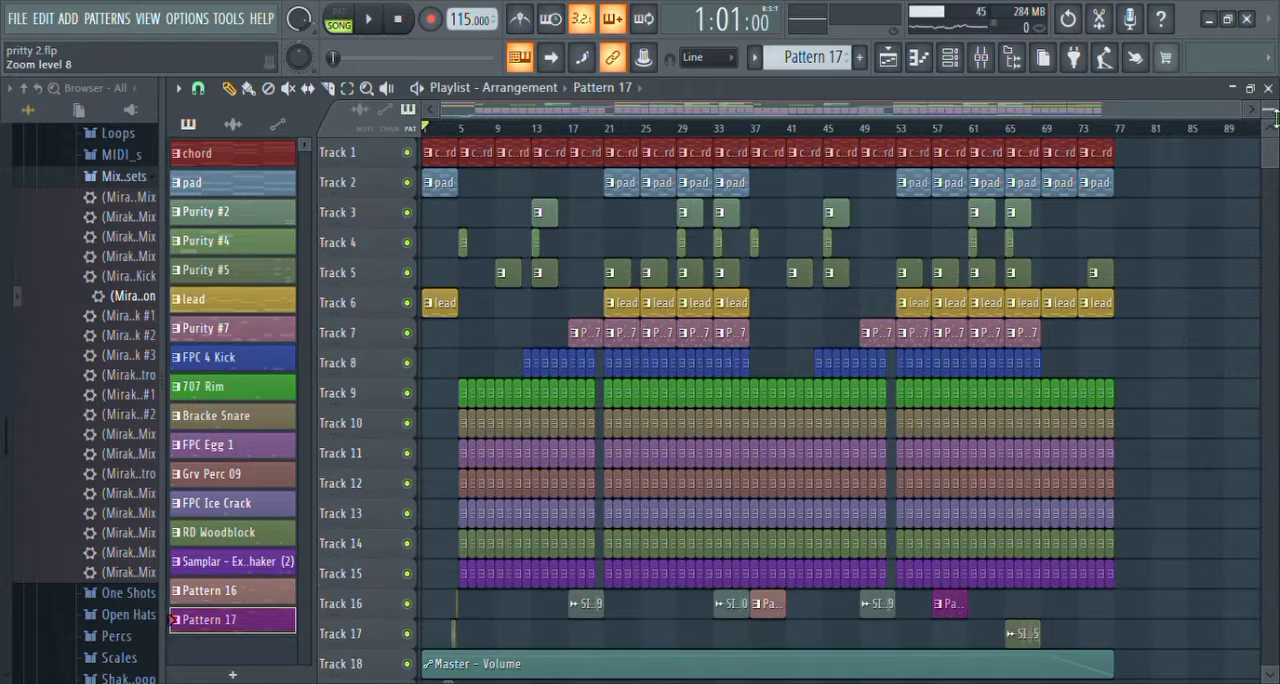
scroll(1273, 118, "up", 3)
key("space")
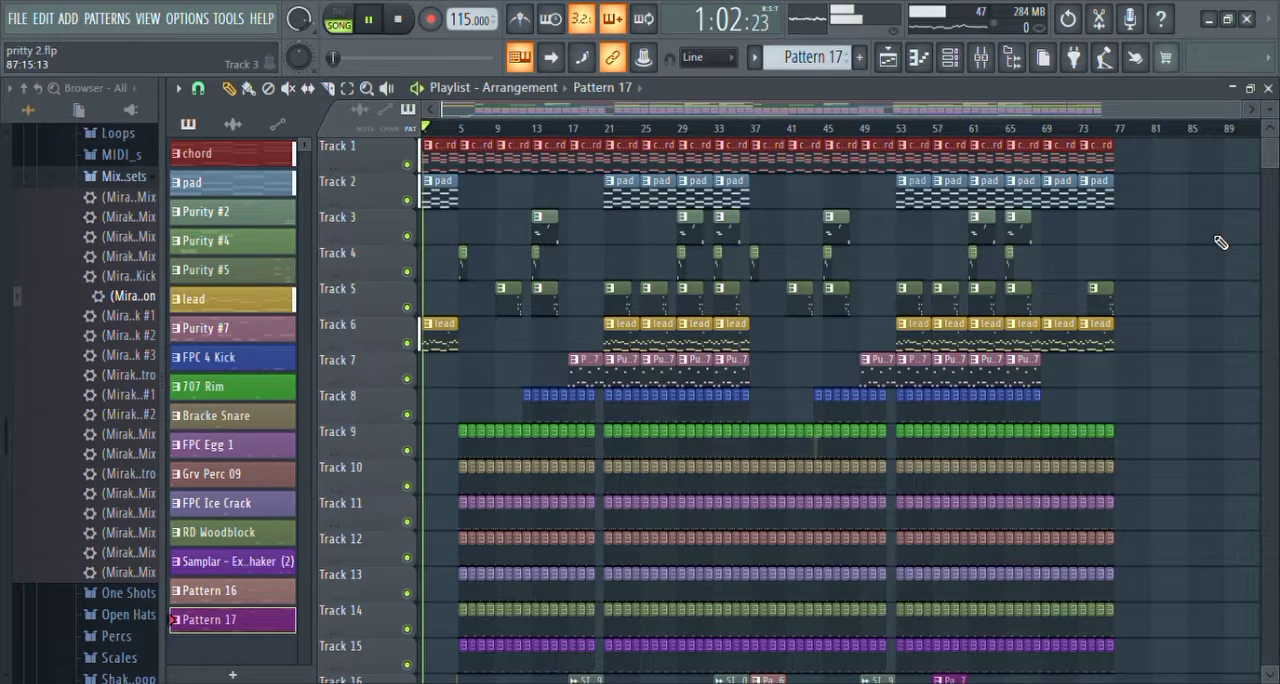
Step: Examine the playlist's clips and volume automation across Tracks 1 to 19 while the full beat plays through bar 76
scroll(1220, 242, "down", 1)
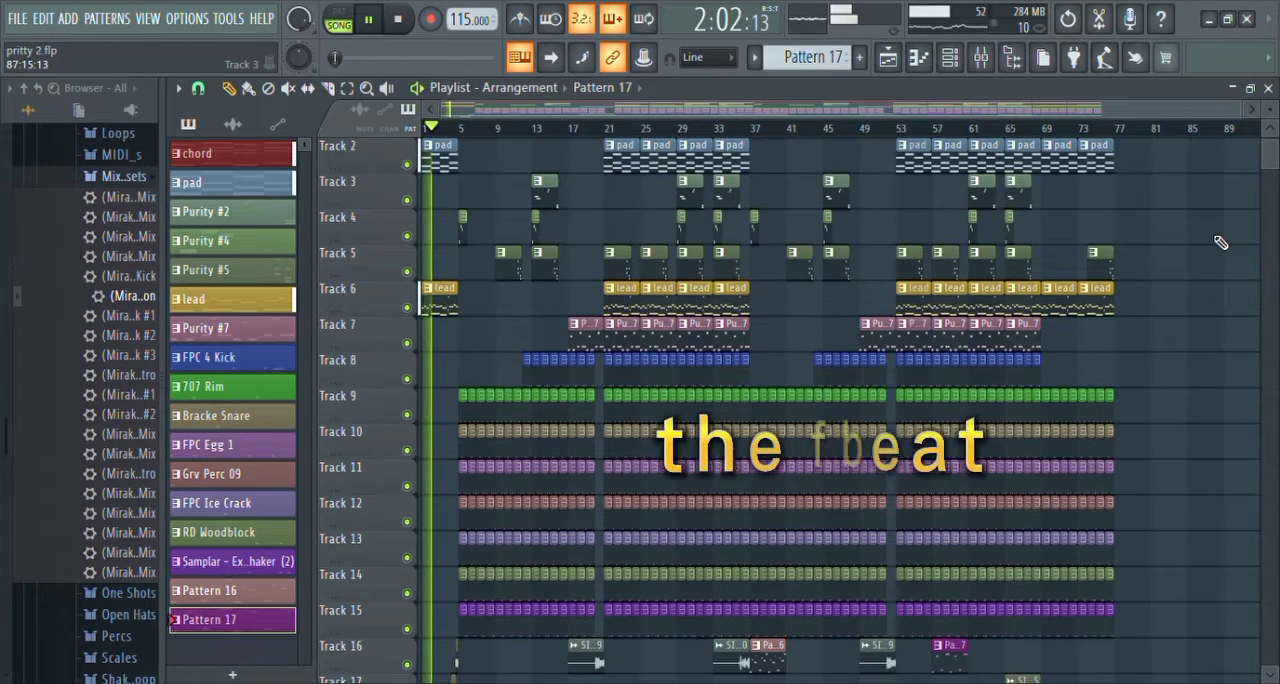
scroll(1220, 242, "up", 1)
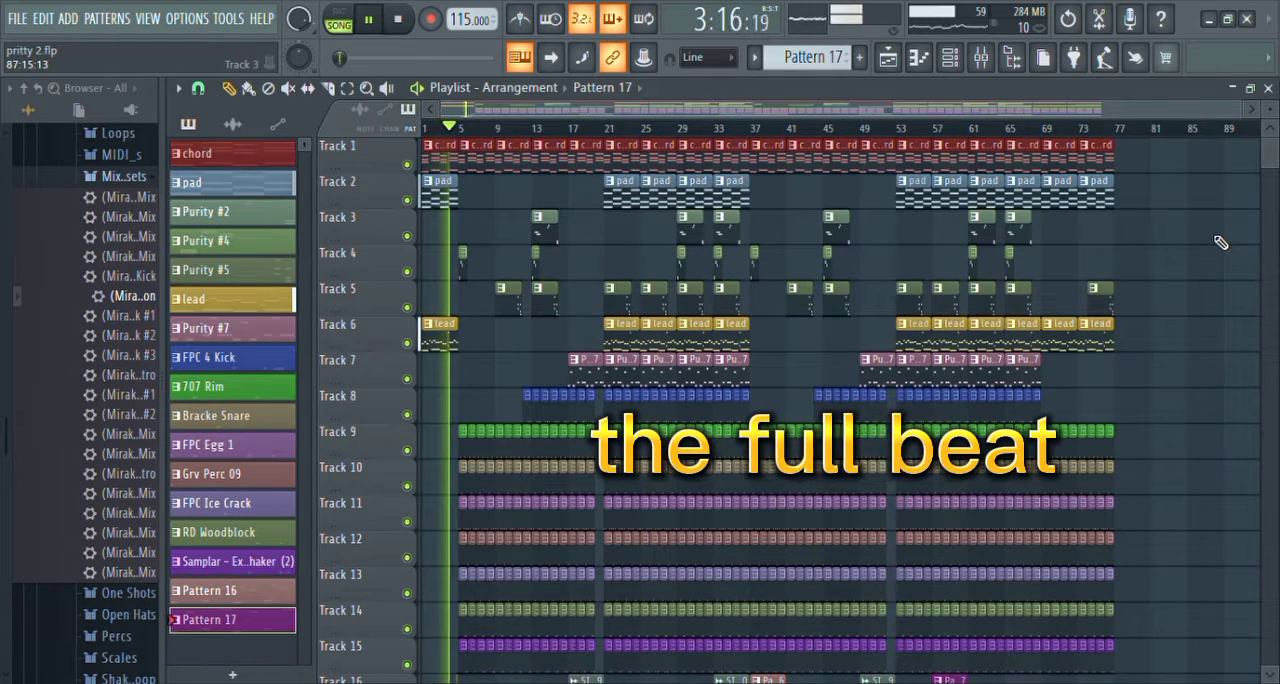
scroll(1220, 242, "down", 3)
scroll(1220, 242, "down", 2)
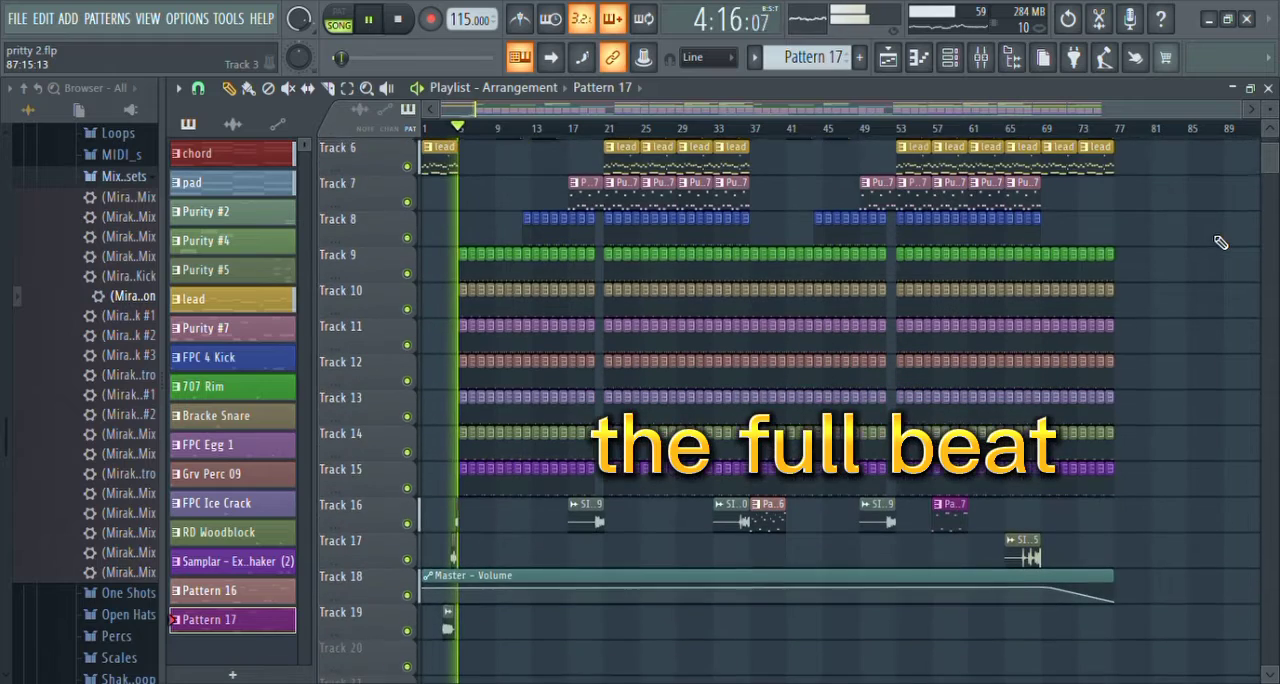
scroll(1220, 242, "up", 5)
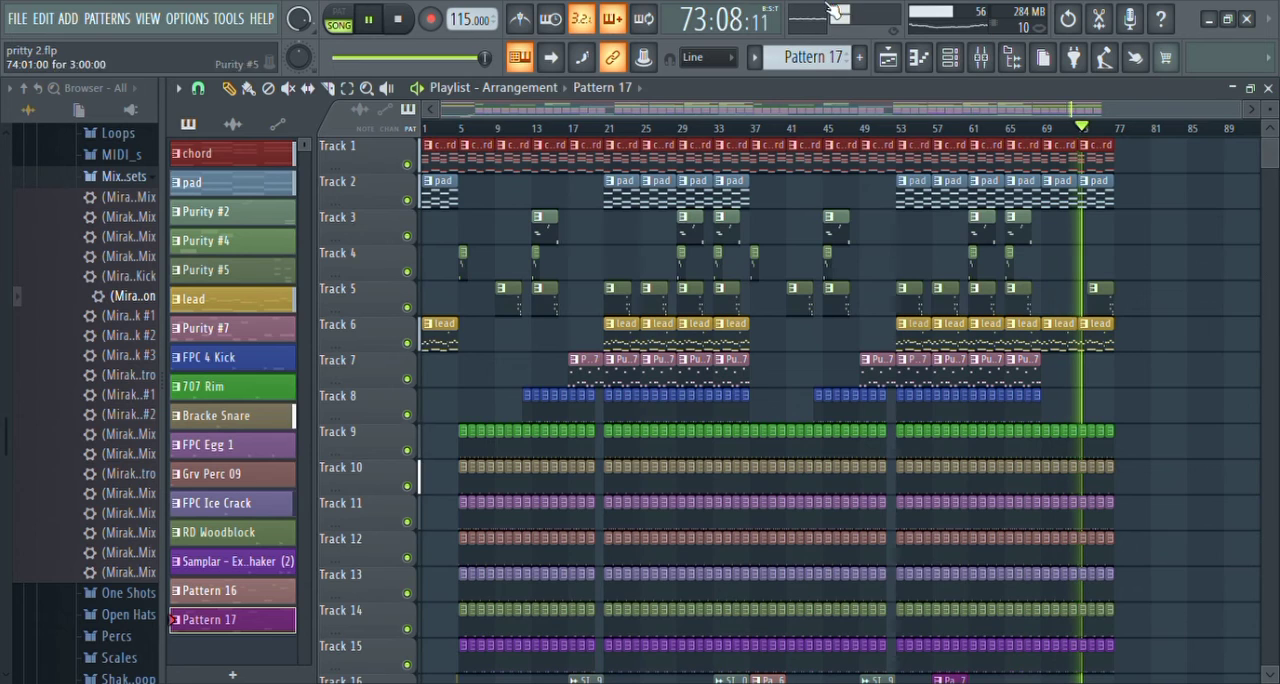
scroll(1096, 396, "down", 1)
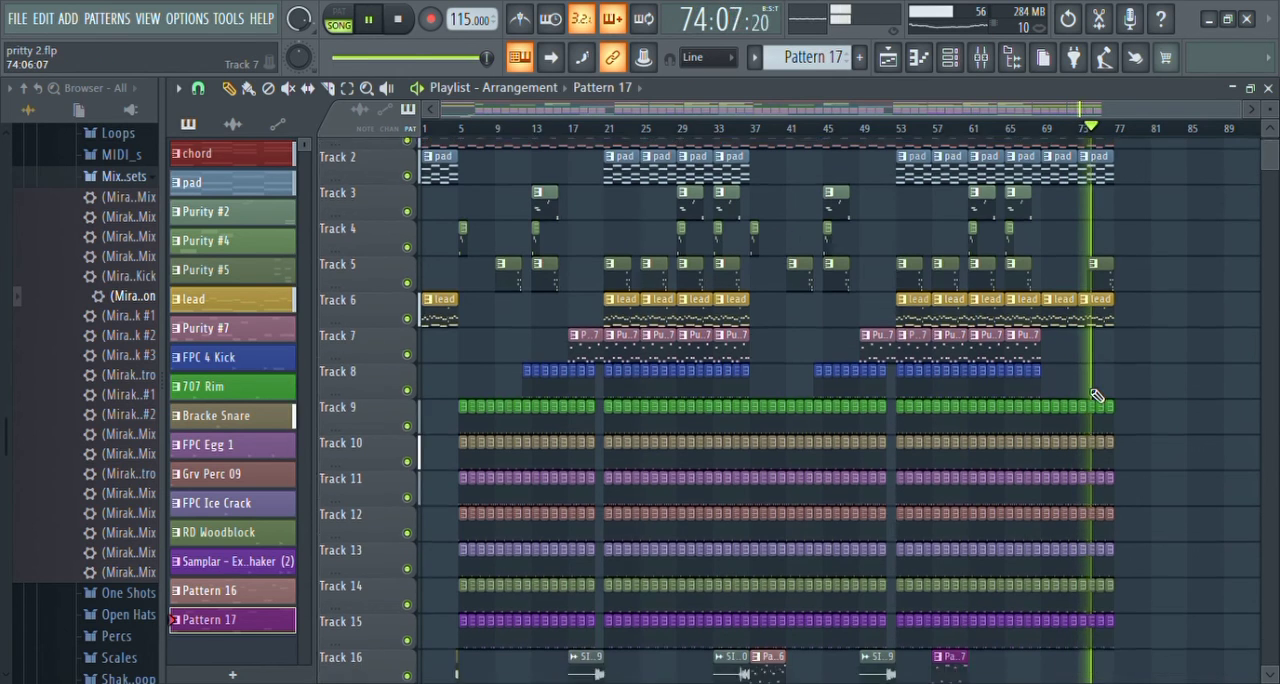
scroll(1096, 396, "down", 5)
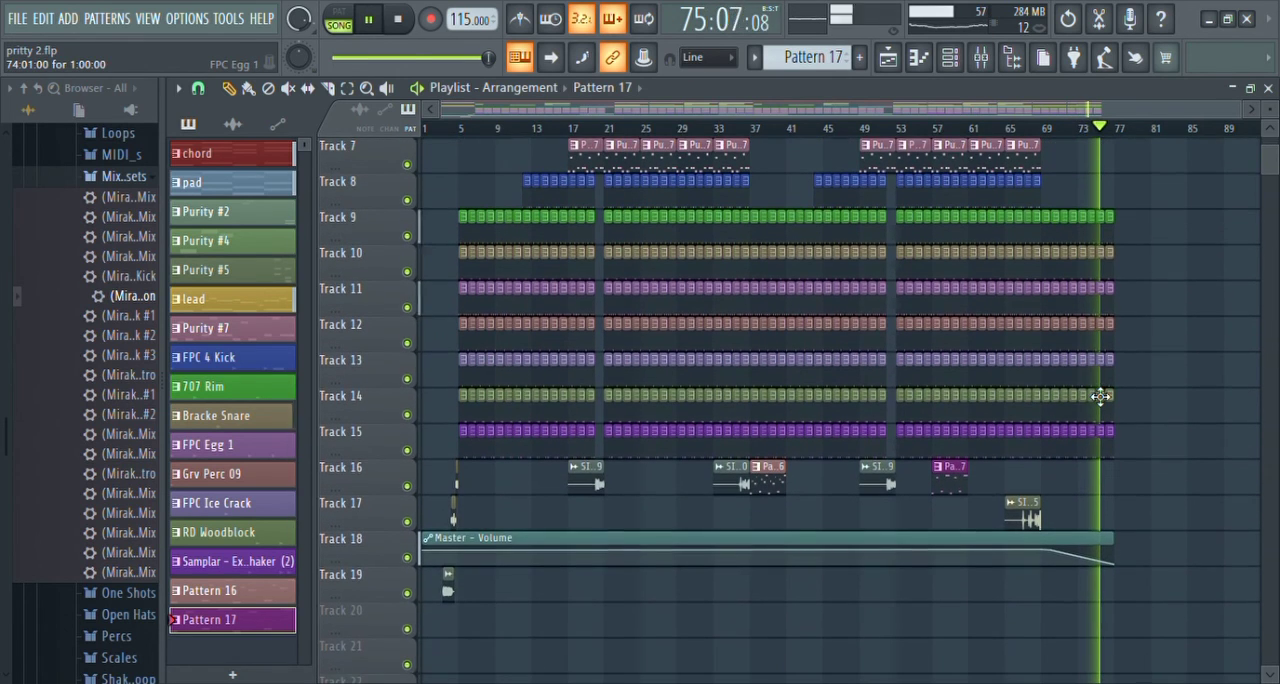
scroll(1100, 396, "up", 3)
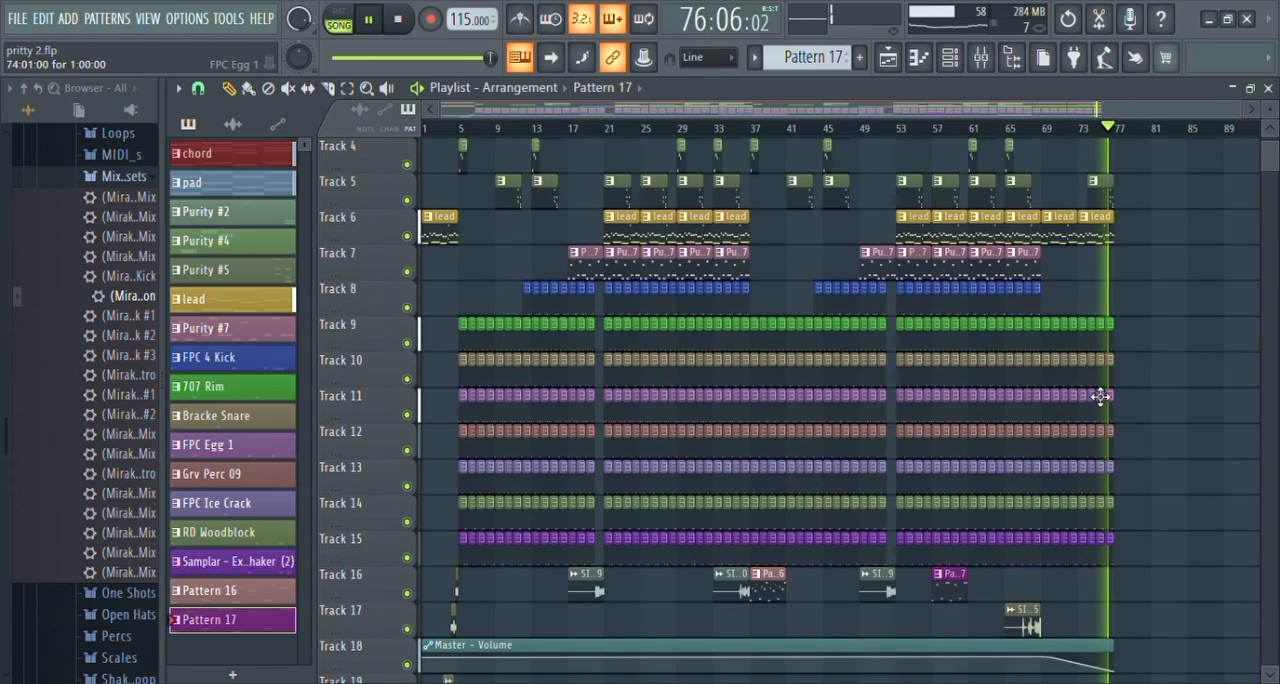